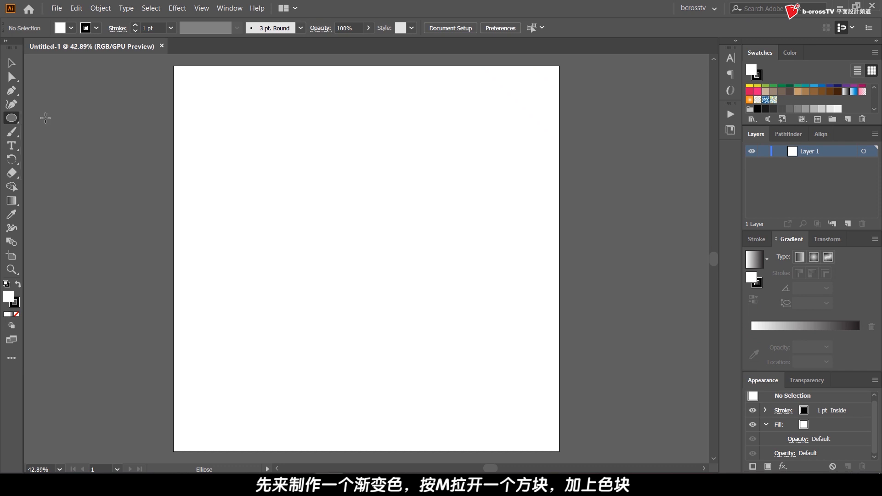
# - Draw a square of about 79 px near the artboard's upper-left corner with no stroke and a gradient fill
pyautogui.moveTo(186, 79); pyautogui.dragTo(217, 109)
pyautogui.press('/')
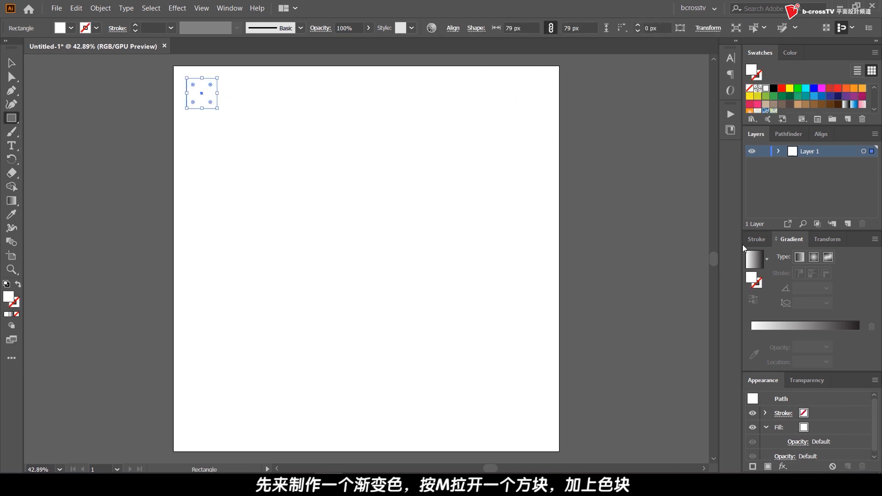
pyautogui.click(11, 316)
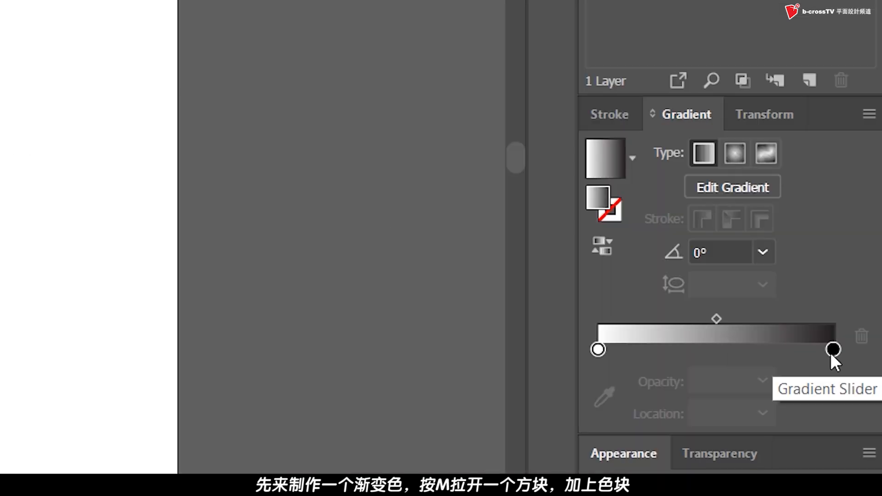
# - Recolor the gradient's end stops, using the purple swatch for the right stop and the crimson swatch for the left stop
pyautogui.doubleClick(859, 333)
pyautogui.click(703, 122)
pyautogui.click(598, 348)
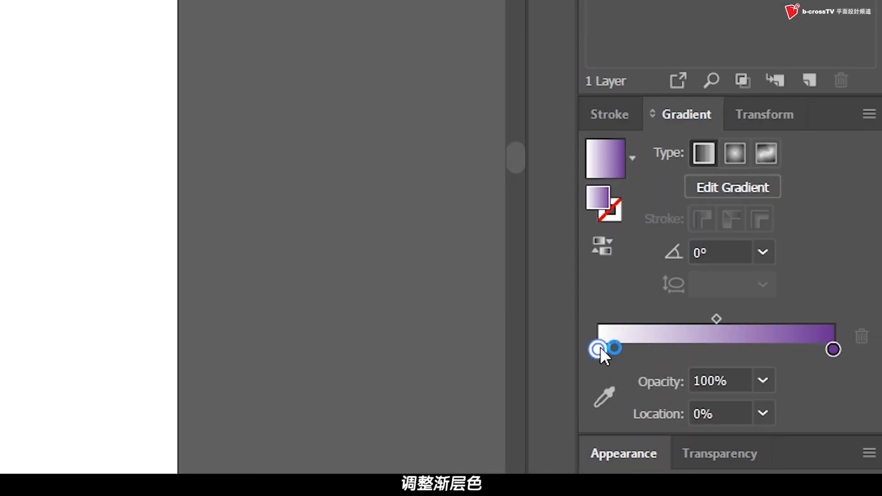
pyautogui.doubleClick(599, 348)
pyautogui.click(775, 131)
pyautogui.click(790, 125)
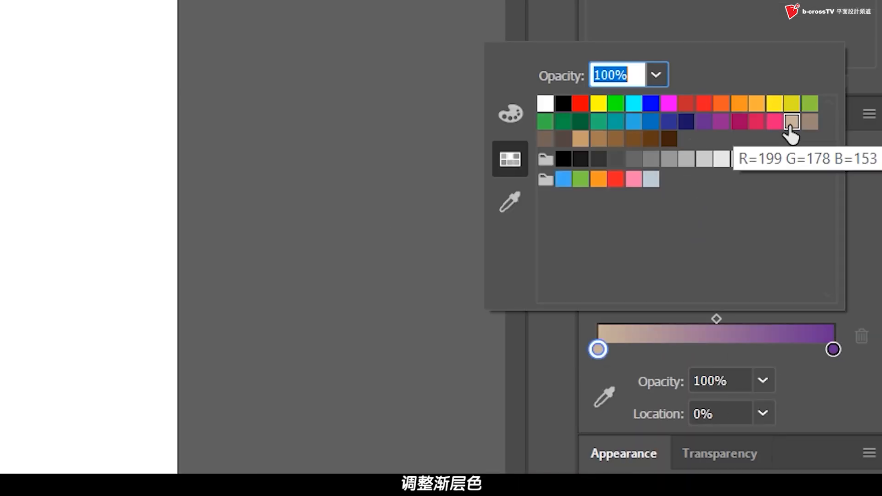
pyautogui.click(758, 124)
# - Add a middle gradient stop at about 51% and color it with the light blue swatch
pyautogui.click(719, 350)
pyautogui.click(719, 350)
pyautogui.doubleClick(718, 349)
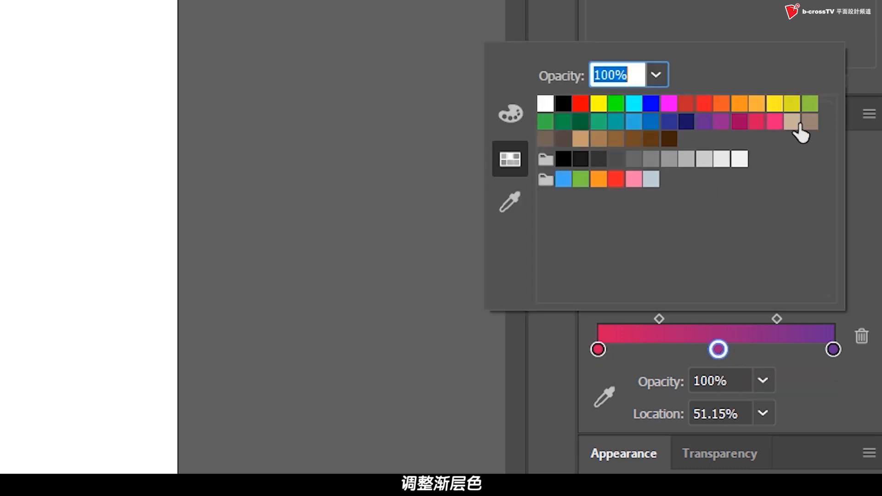
pyautogui.click(792, 121)
pyautogui.click(634, 121)
pyautogui.click(719, 349)
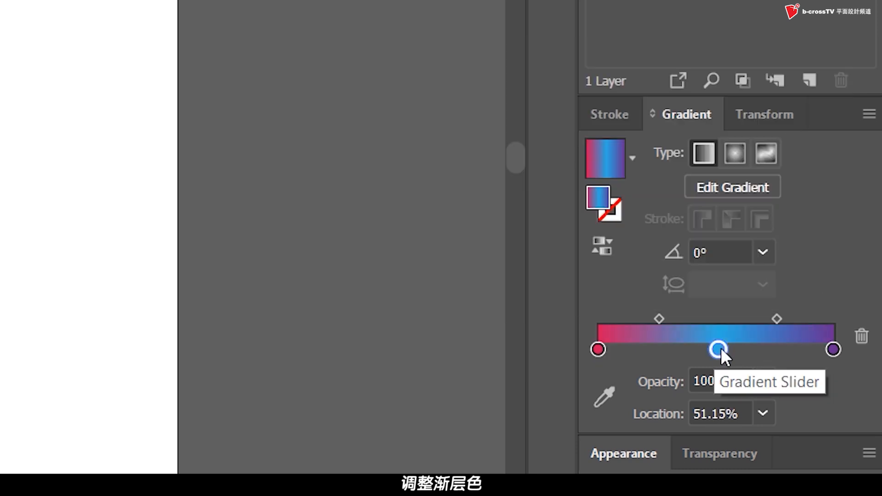
# - Shift the blue gradient stop to the right and move the blend midpoints to about 55.5% and 72.4%
pyautogui.moveTo(719, 349); pyautogui.dragTo(741, 350)
pyautogui.moveTo(670, 318); pyautogui.dragTo(698, 317)
pyautogui.moveTo(788, 318); pyautogui.dragTo(807, 318)
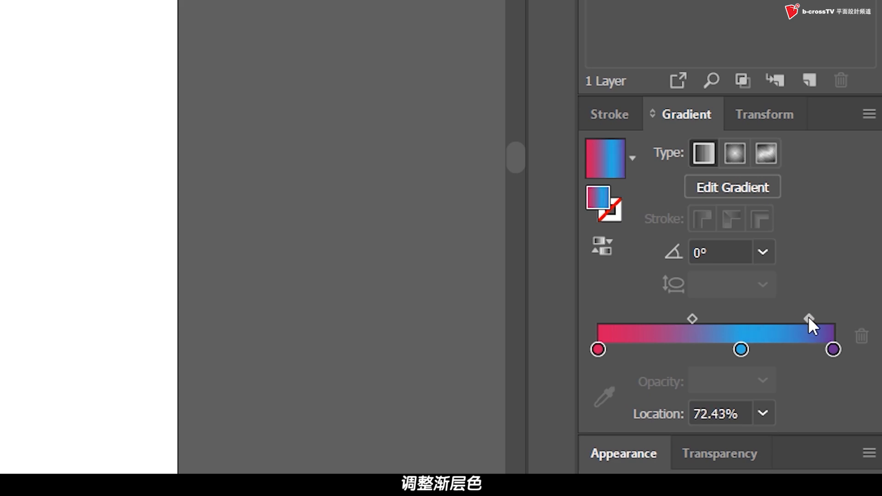
pyautogui.moveTo(692, 318); pyautogui.dragTo(677, 318)
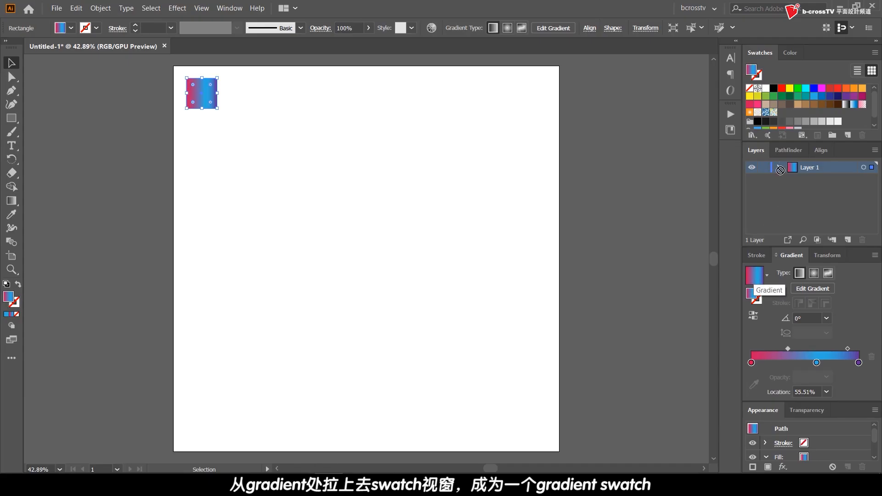
# - Save the crimson-blue-purple gradient as a new swatch and delete the sample square
pyautogui.moveTo(754, 279); pyautogui.dragTo(780, 104)
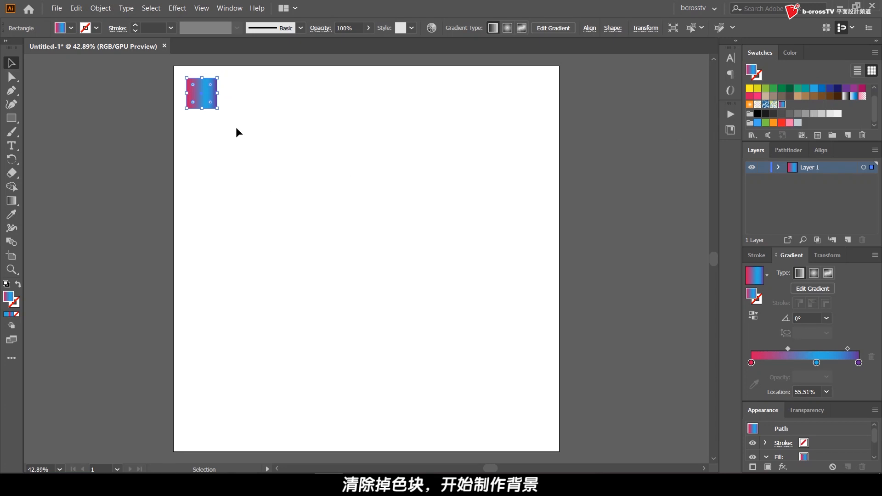
pyautogui.press('Delete')
# - Create a 1000 x 1000 px rectangle for the background and fill it with black
pyautogui.press('m')
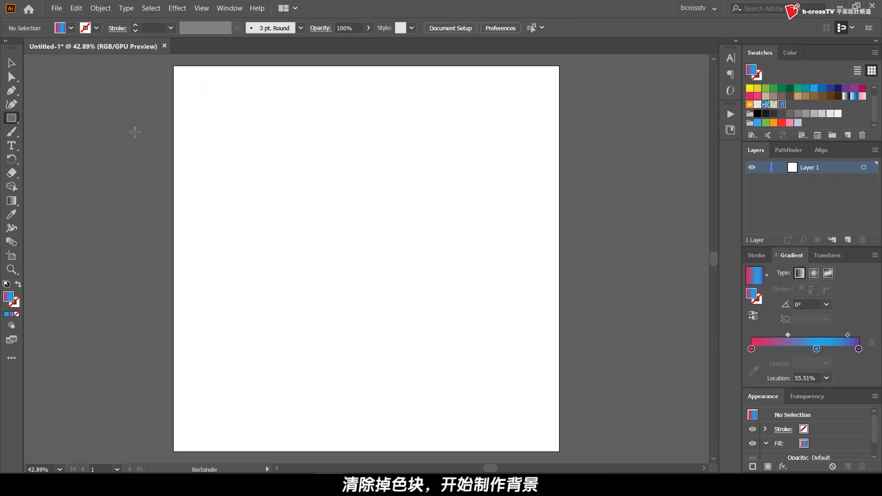
pyautogui.click(838, 96)
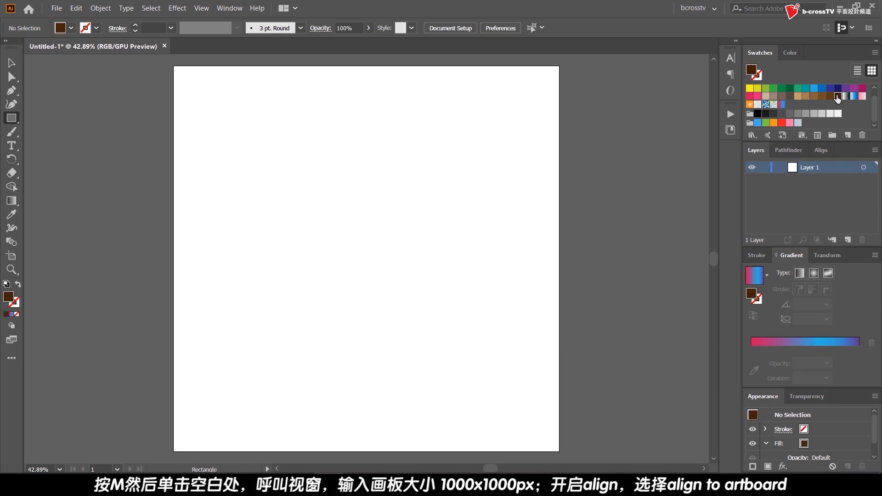
pyautogui.click(351, 186)
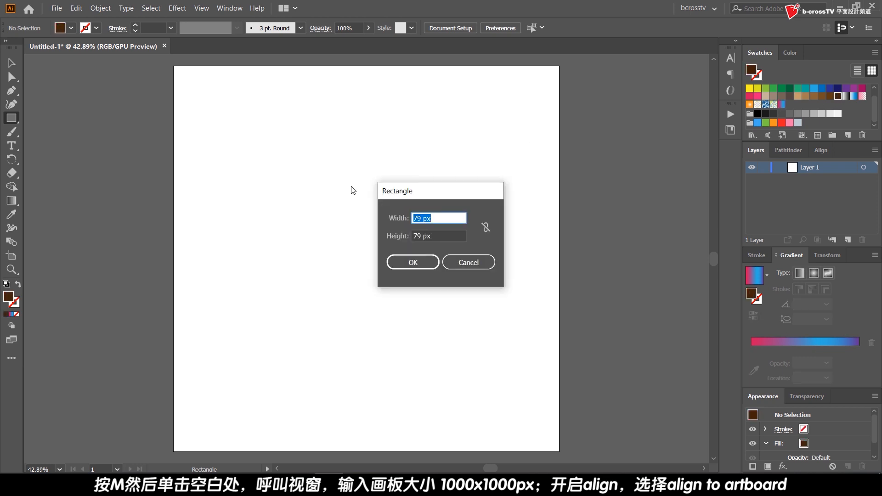
pyautogui.write('1000')
pyautogui.press('Tab')
pyautogui.write('1')
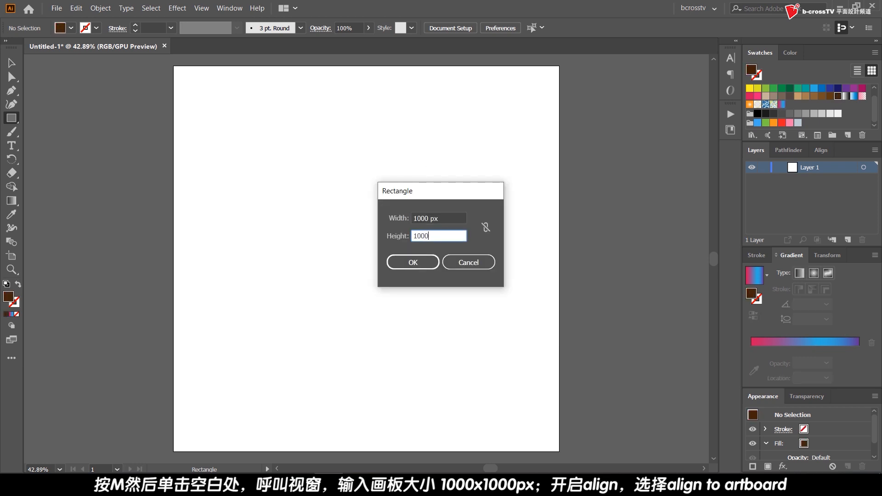
pyautogui.write('000')
pyautogui.press('Return')
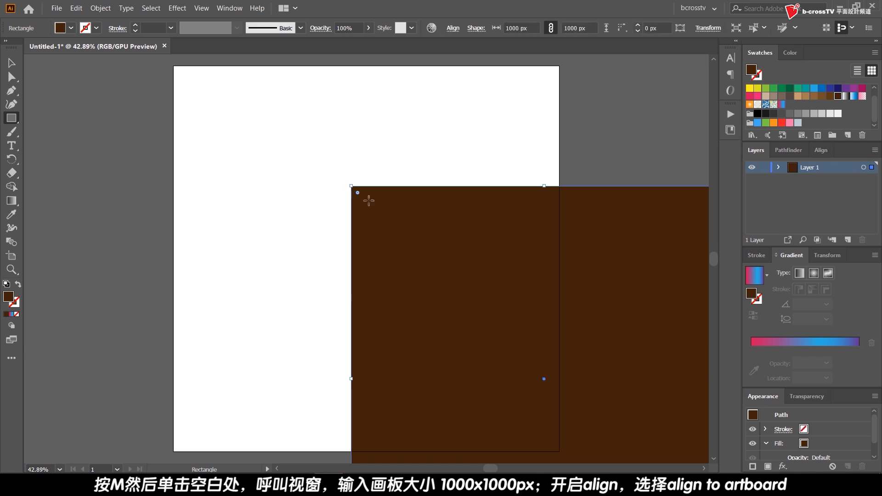
pyautogui.click(758, 113)
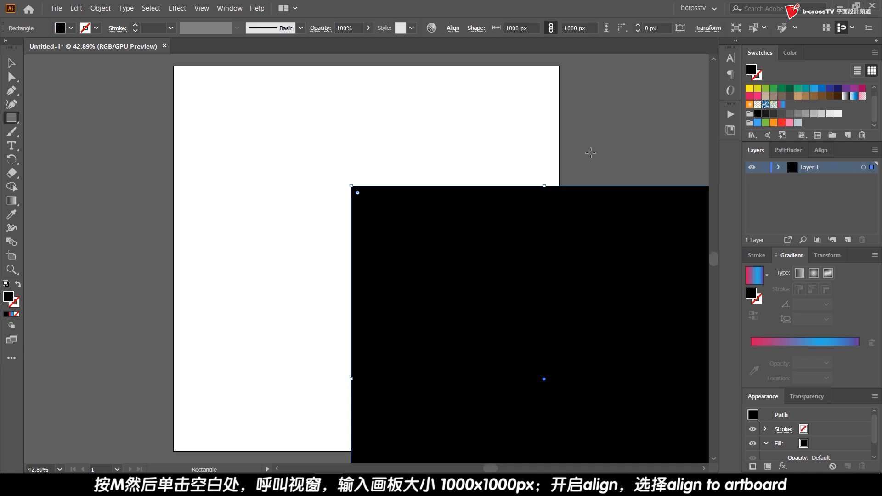
# - Align the black rectangle to the left and top edges of the artboard using Align to Artboard
pyautogui.press('v')
pyautogui.click(453, 28)
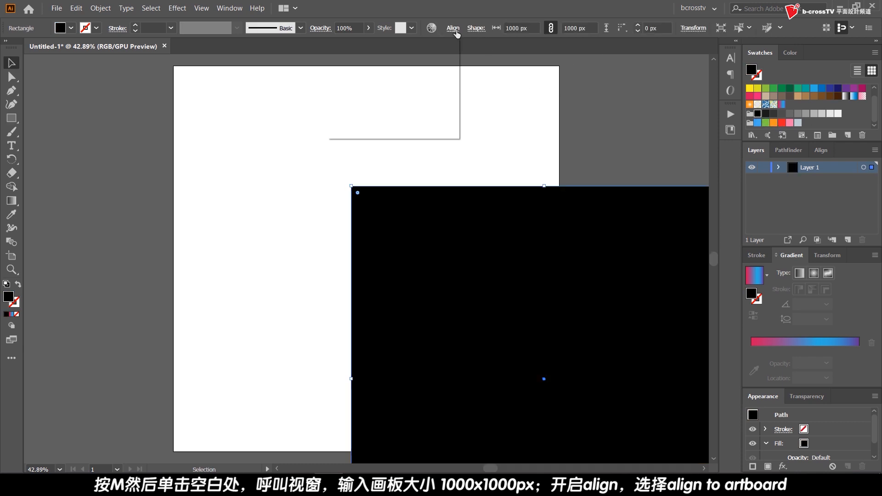
pyautogui.click(448, 124)
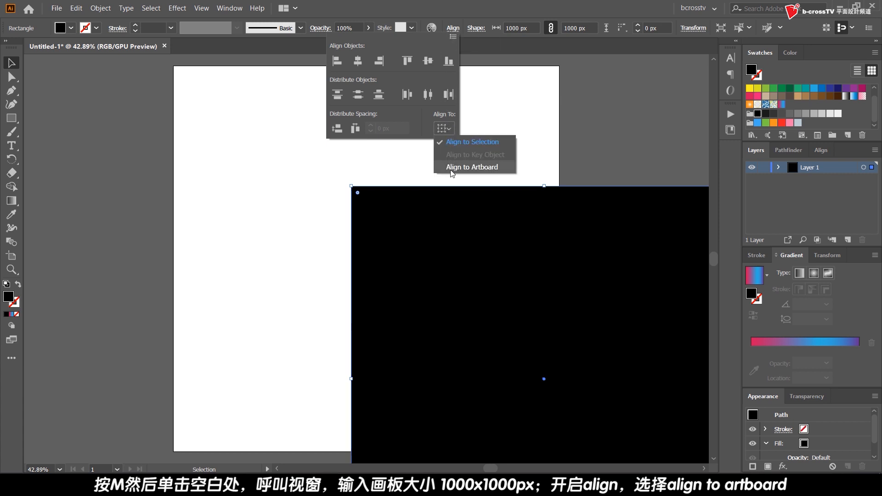
pyautogui.click(453, 168)
pyautogui.click(339, 64)
pyautogui.click(407, 61)
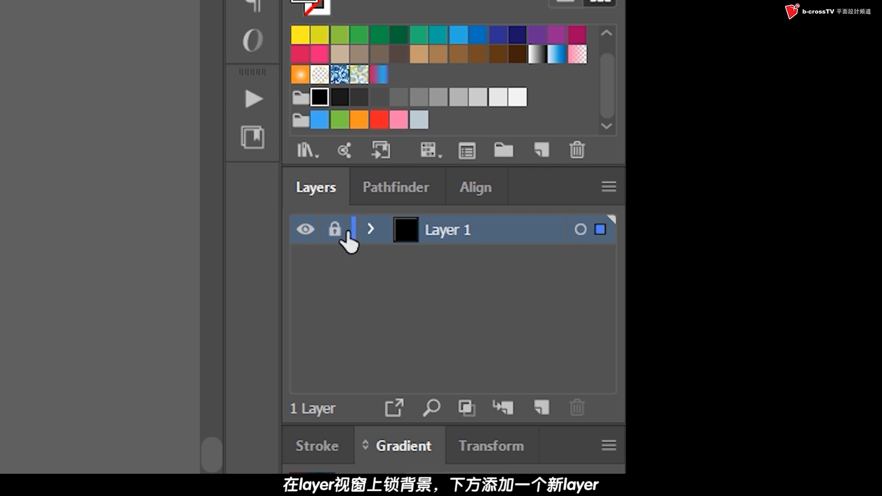
# - Lock the background layer and add a new layer above it
pyautogui.click(348, 232)
pyautogui.click(538, 404)
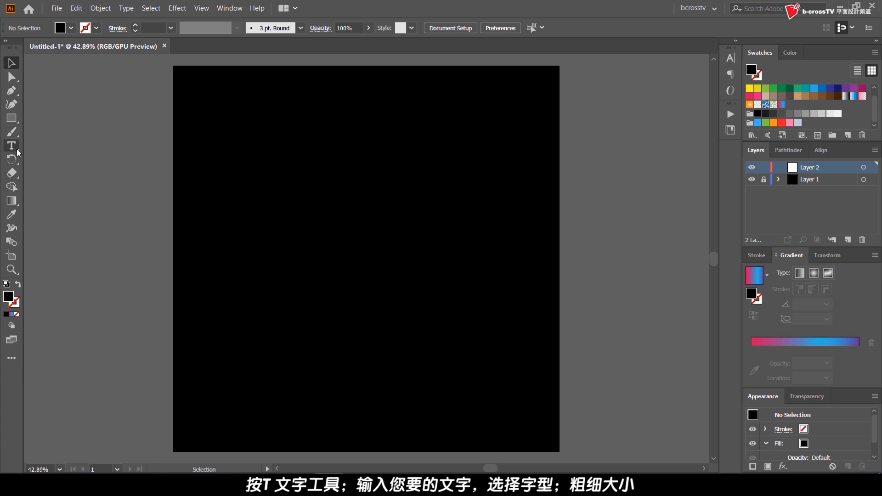
# - Place a line of point text in the upper part of the artboard with a white fill and 50 pt size
pyautogui.click(17, 152)
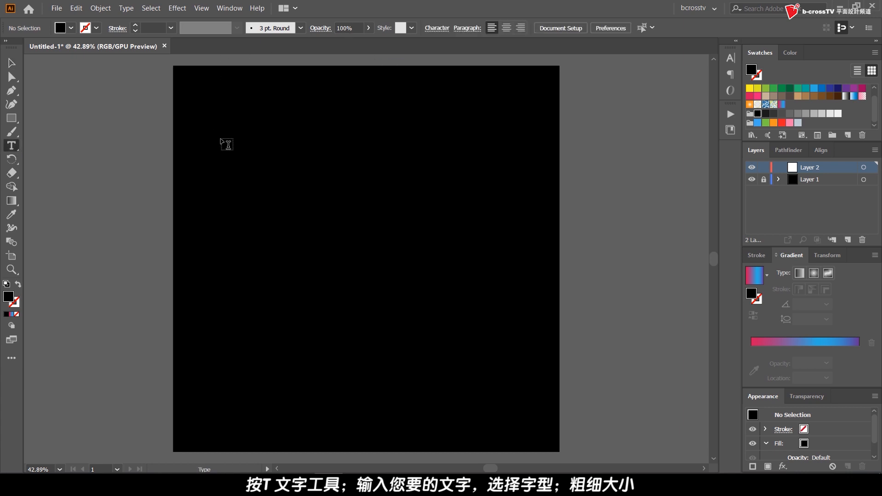
pyautogui.click(71, 28)
pyautogui.click(24, 48)
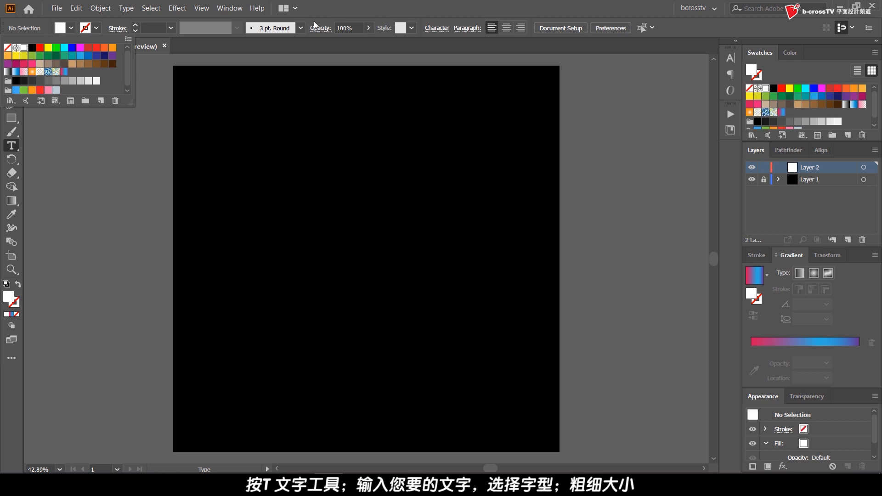
pyautogui.click(285, 151)
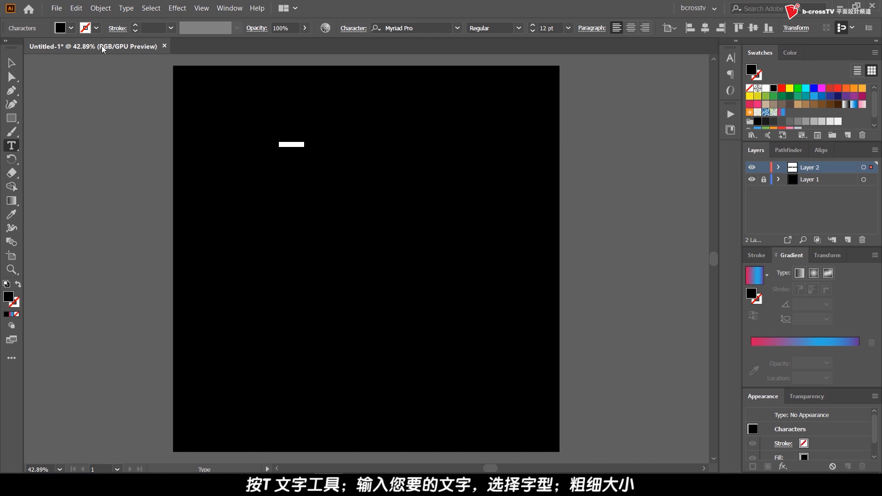
pyautogui.click(71, 28)
pyautogui.click(23, 48)
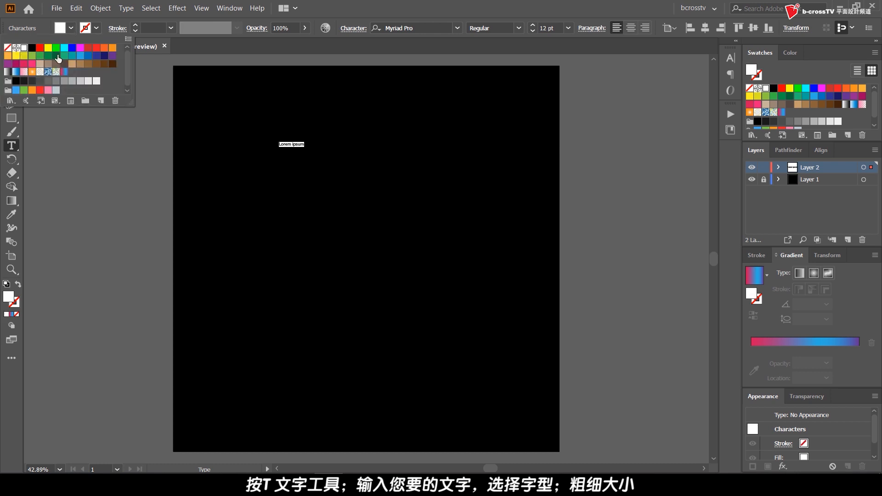
pyautogui.click(545, 29)
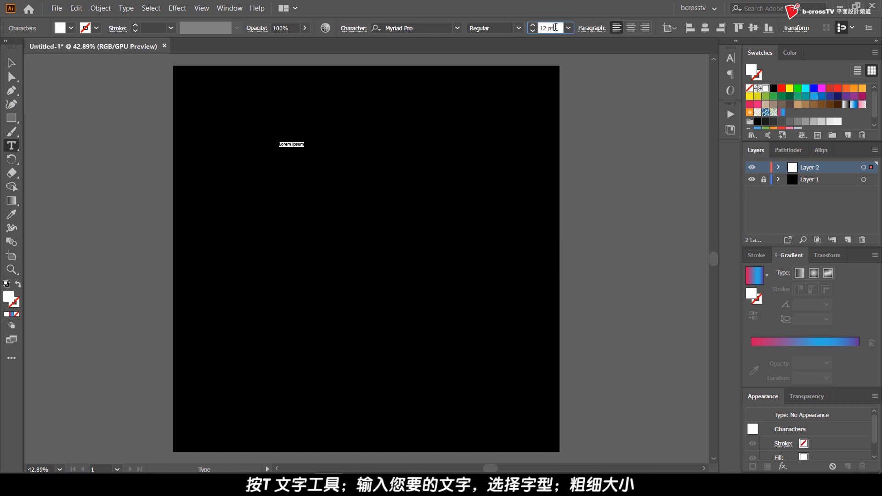
pyautogui.write('50')
pyautogui.press('Return')
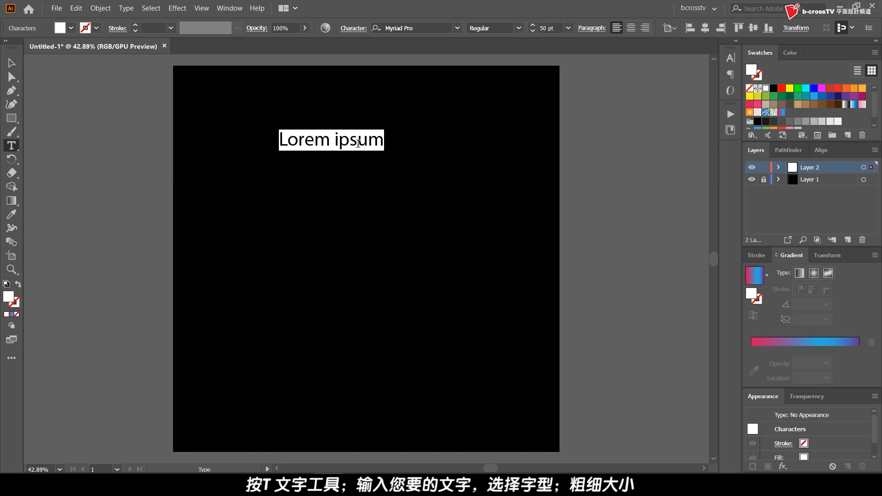
# - Replace the placeholder text with "EVERYTHING IS FUN"
pyautogui.press('BackSpace')
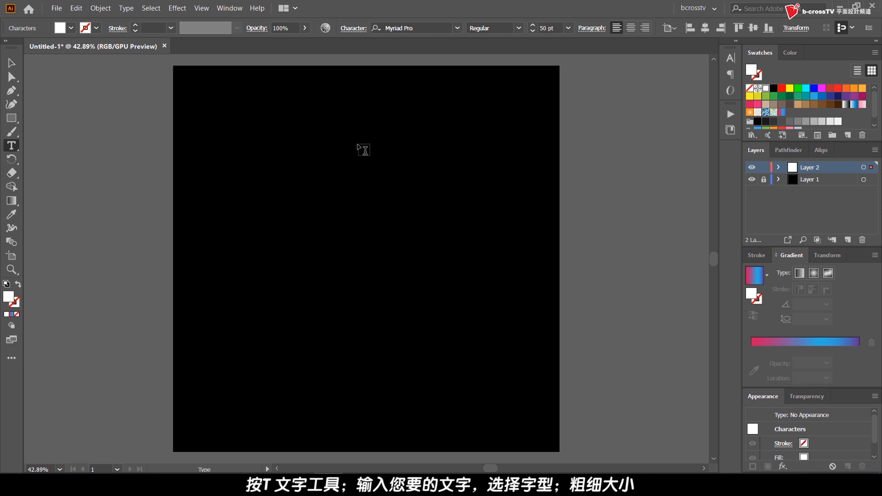
pyautogui.write('e')
pyautogui.press('BackSpace')
pyautogui.write('EVERYTHING ')
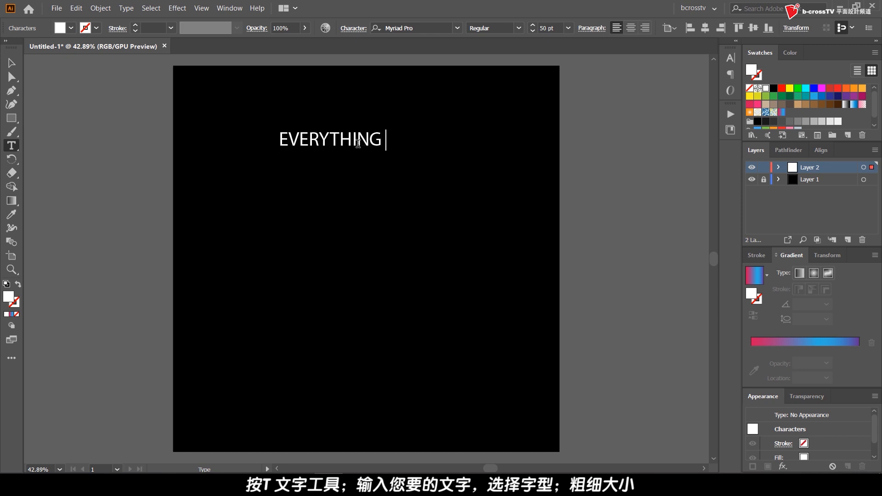
pyautogui.write('IS FUN')
# - Finish editing the text and set the line's font style to Bold
pyautogui.click(519, 28)
pyautogui.press('Escape')
pyautogui.press('Escape')
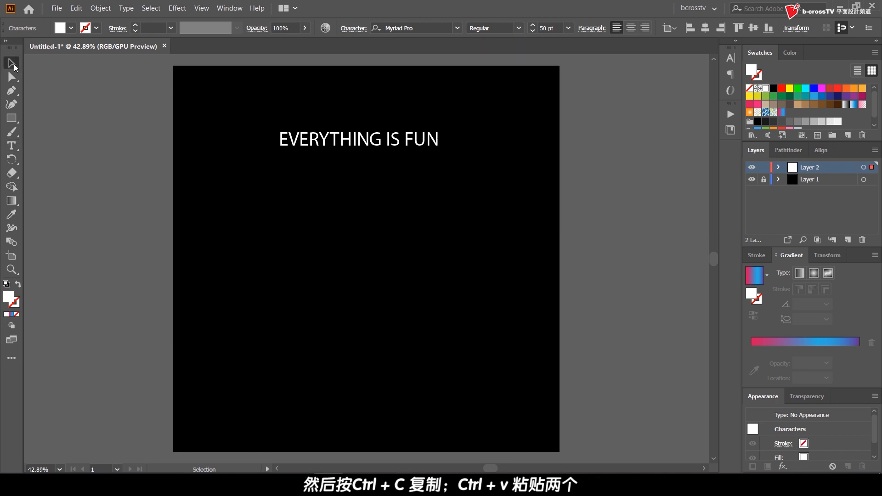
pyautogui.click(519, 28)
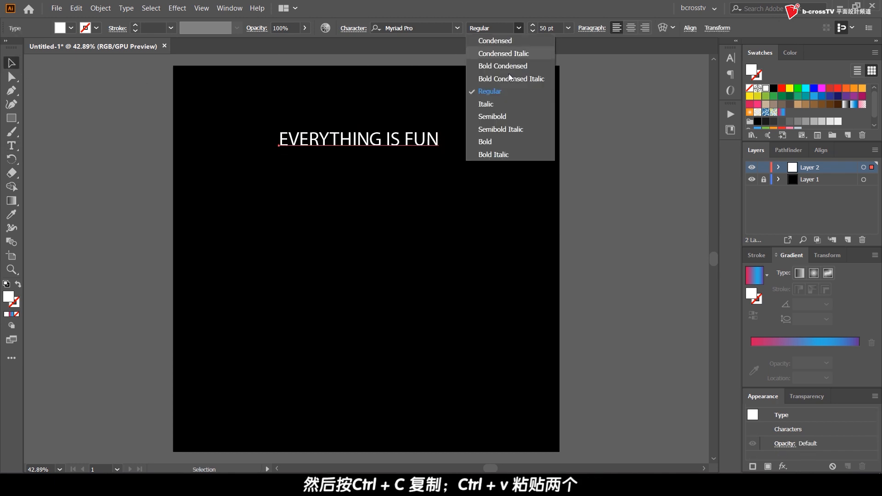
pyautogui.click(503, 142)
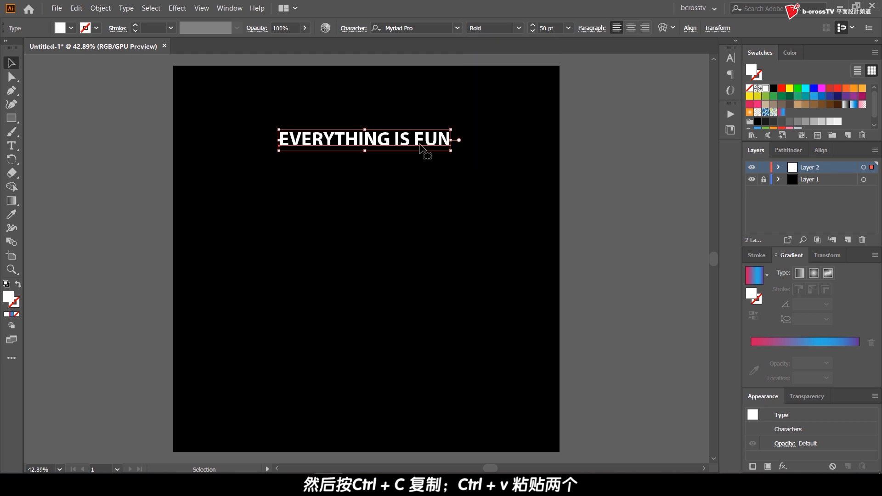
# - Duplicate the text line twice directly below at equal spacing and group all three lines
pyautogui.moveTo(420, 142); pyautogui.dragTo(420, 162)
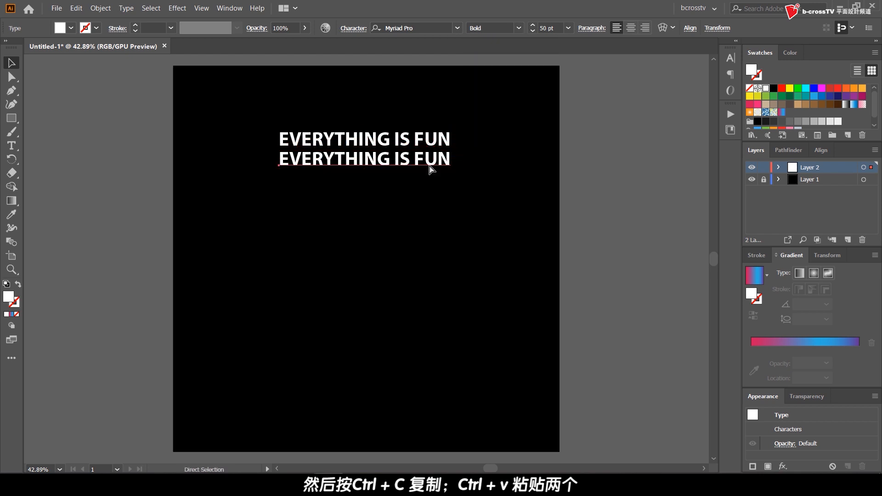
pyautogui.hotkey('ctrl', 'd')
pyautogui.moveTo(476, 195); pyautogui.dragTo(267, 142)
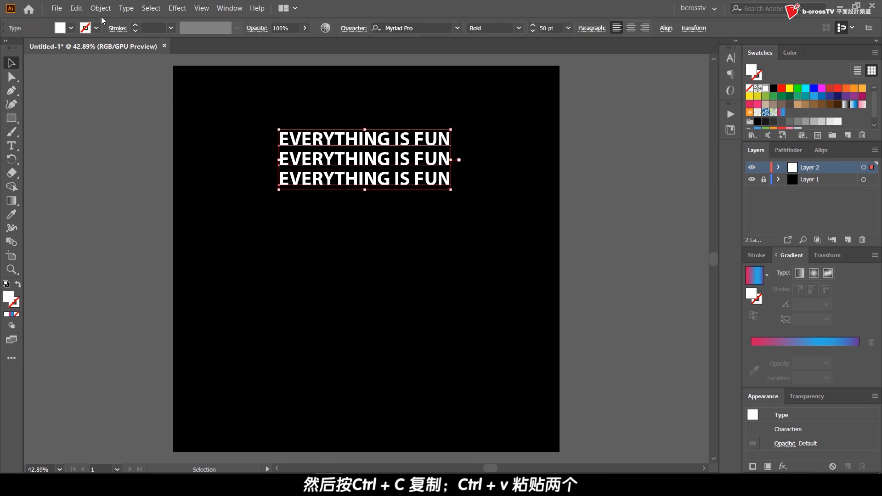
pyautogui.click(101, 8)
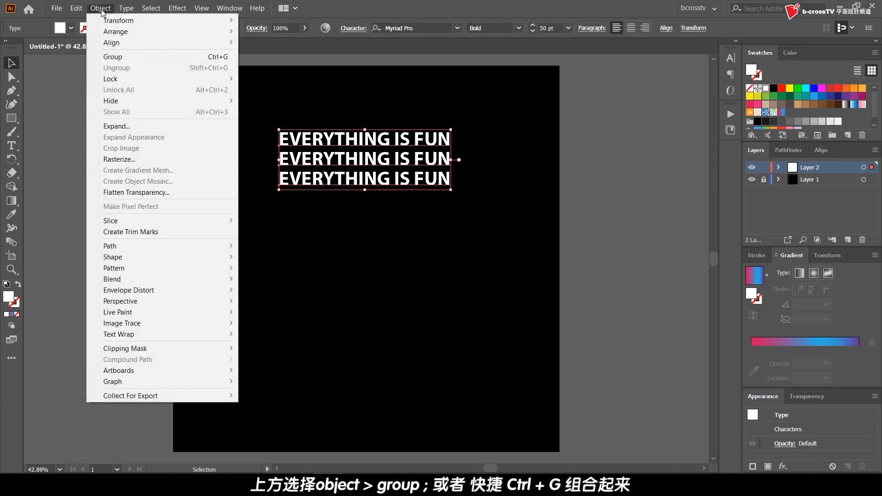
pyautogui.click(113, 56)
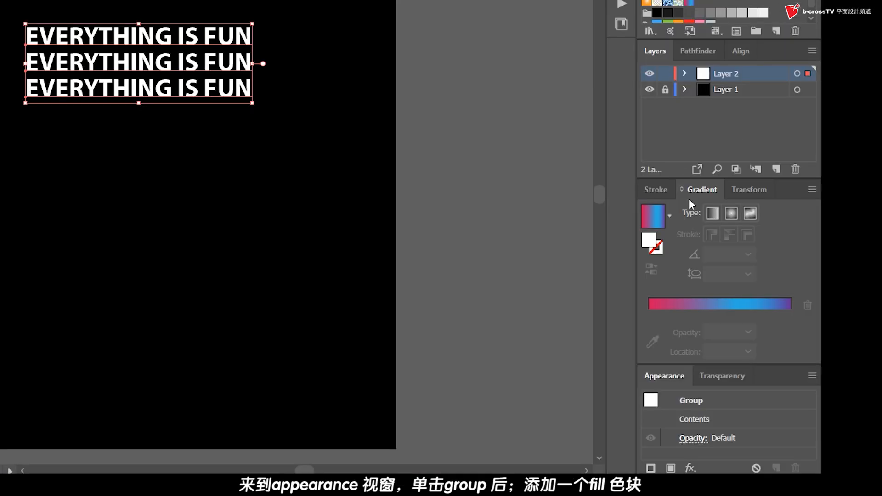
# - Add a fill to the text group as a whole using the saved red-blue-purple gradient swatch, and deselect it
pyautogui.click(704, 401)
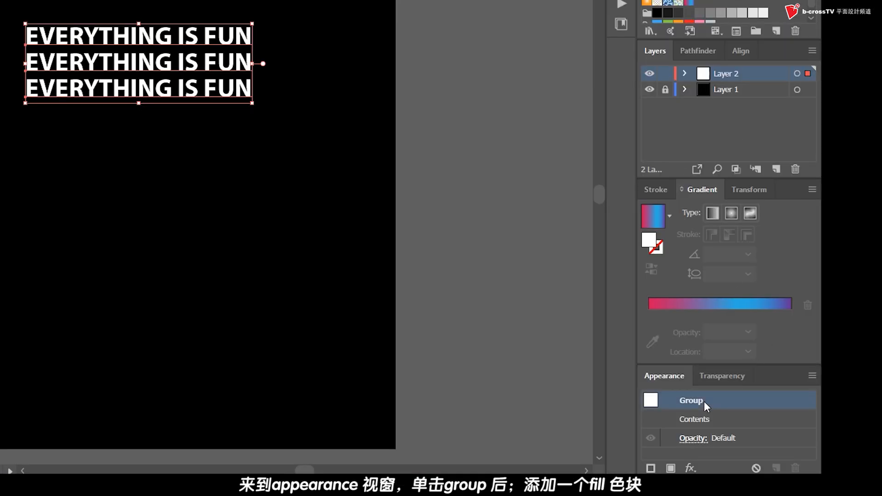
pyautogui.click(670, 468)
pyautogui.scroll(-3, 735, 427)
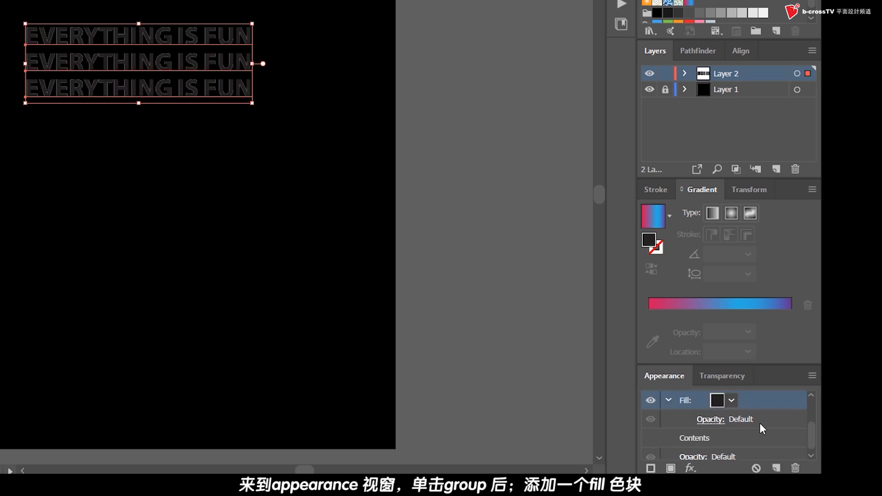
pyautogui.click(725, 395)
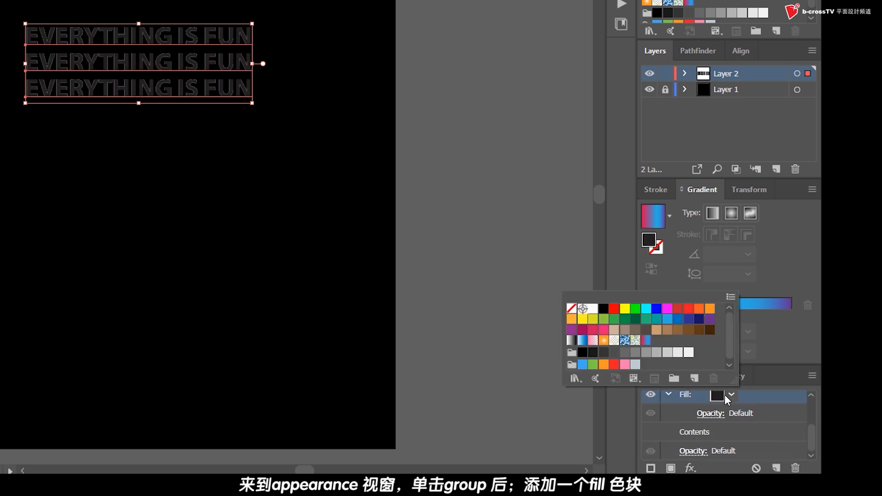
pyautogui.click(647, 341)
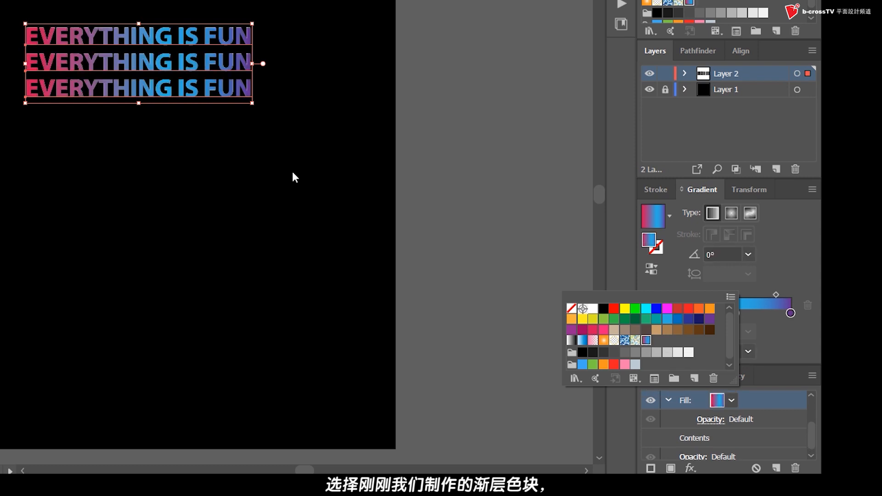
pyautogui.click(263, 165)
pyautogui.click(263, 166)
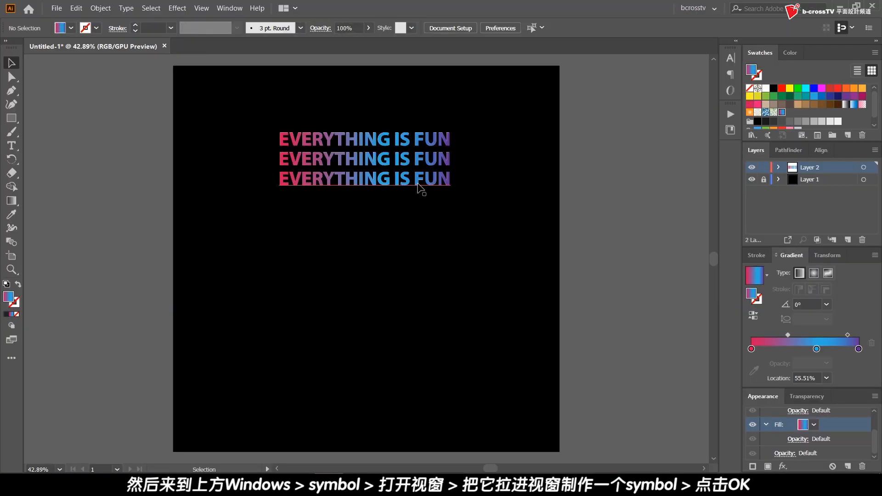
# - Save the gradient text group as a dynamic Movie Clip symbol and move the artboard instance slightly upward
pyautogui.click(418, 186)
pyautogui.click(229, 8)
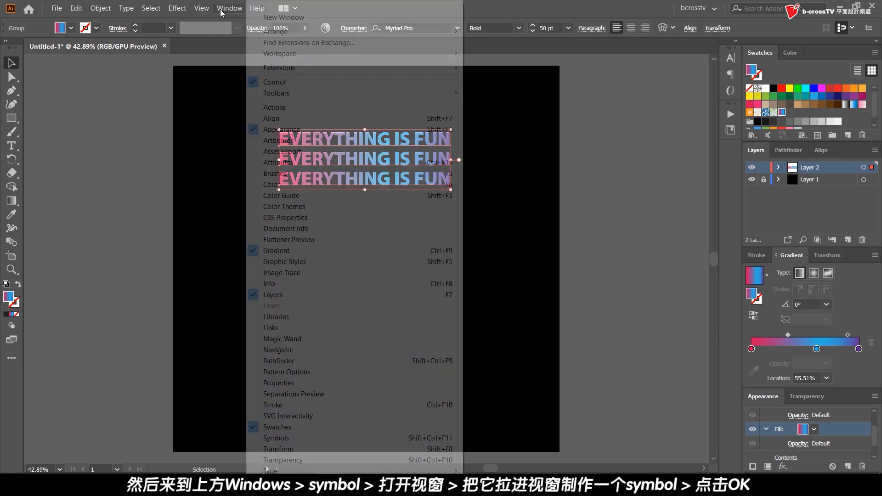
pyautogui.click(276, 438)
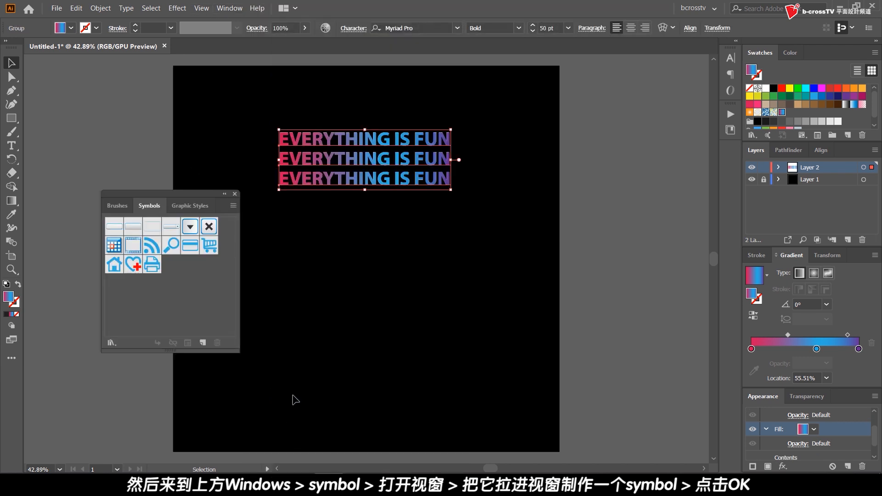
pyautogui.moveTo(359, 144); pyautogui.dragTo(171, 267)
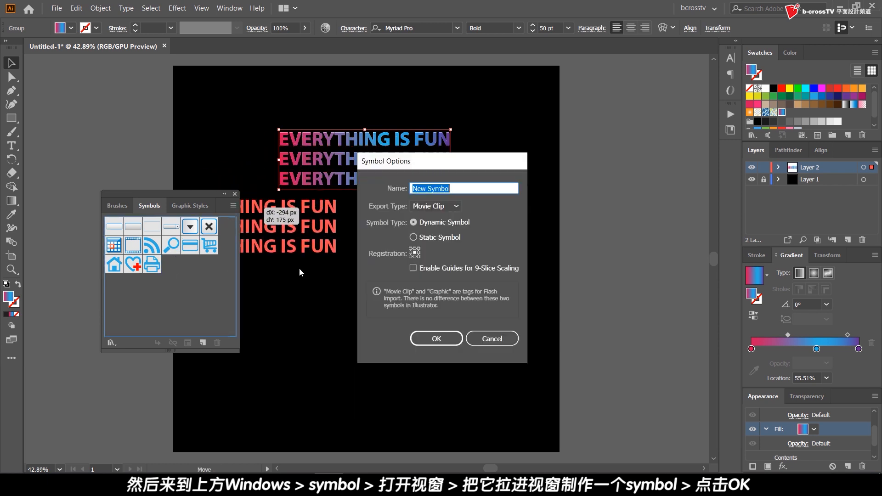
pyautogui.click(440, 338)
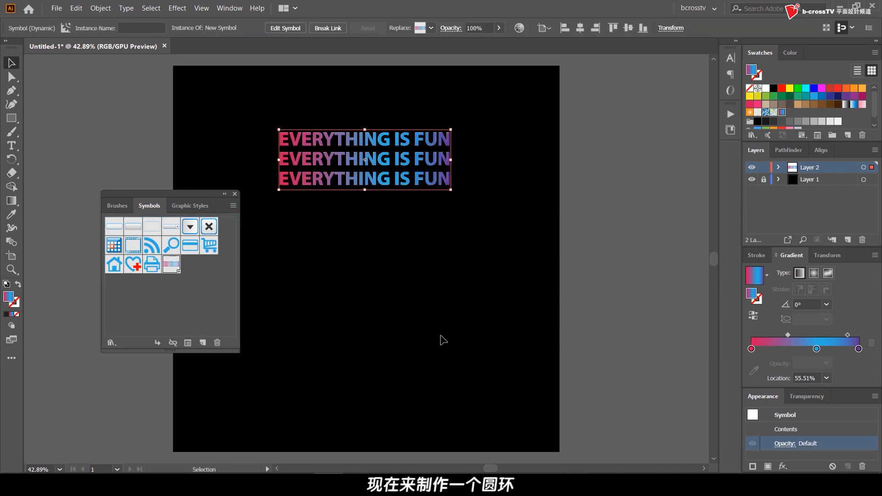
pyautogui.moveTo(400, 163); pyautogui.dragTo(405, 135)
# - Close the symbol library and draw a small circle with a white fill below the text, near the artboard's centre
pyautogui.moveTo(12, 118); pyautogui.dragTo(59, 133)
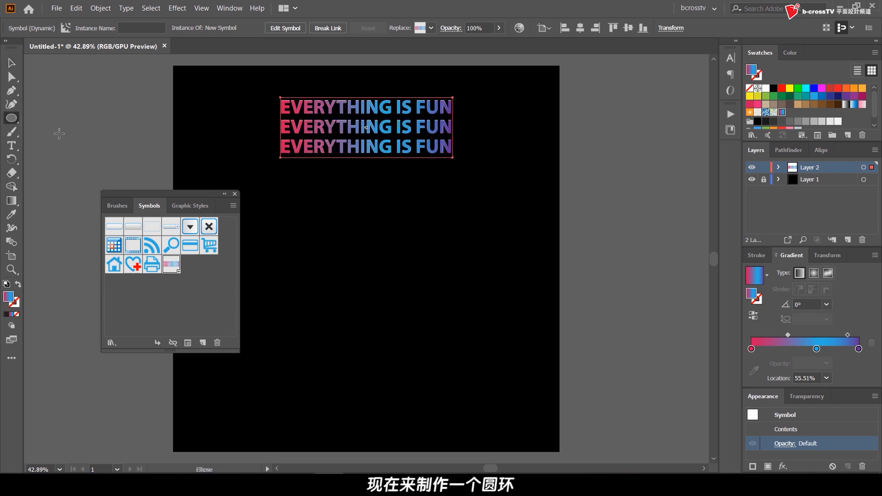
pyautogui.click(235, 193)
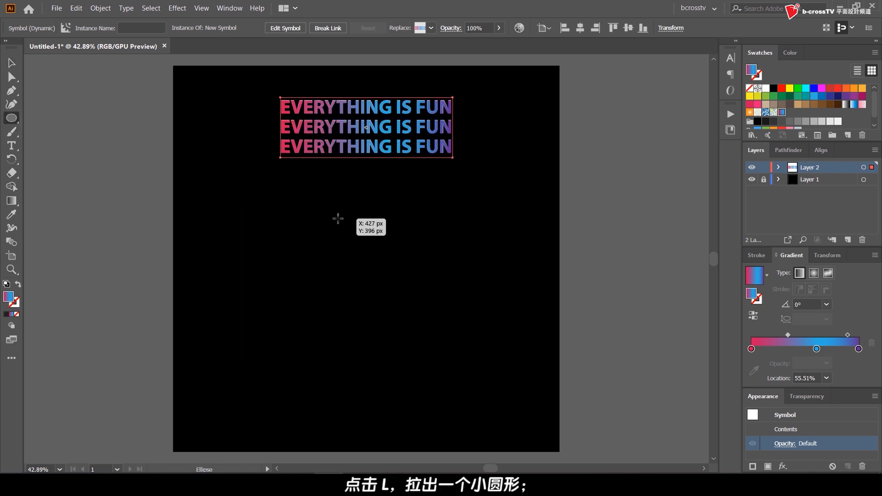
pyautogui.moveTo(338, 219); pyautogui.dragTo(397, 276)
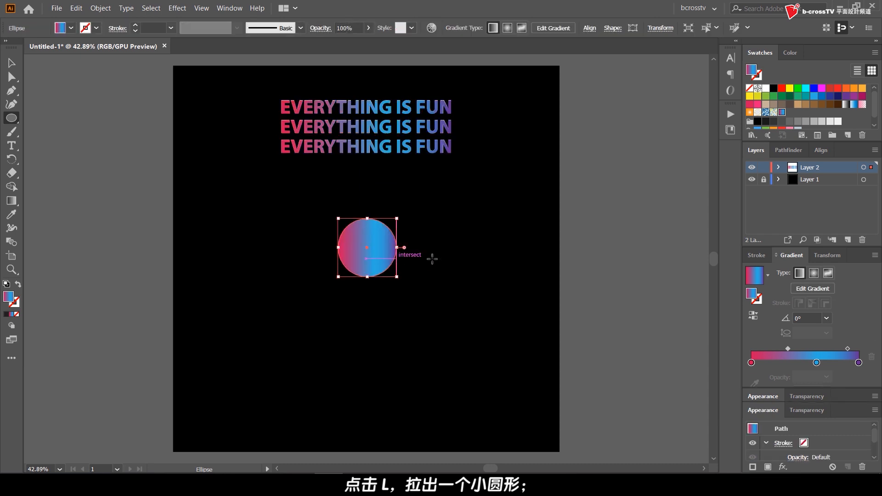
pyautogui.click(766, 88)
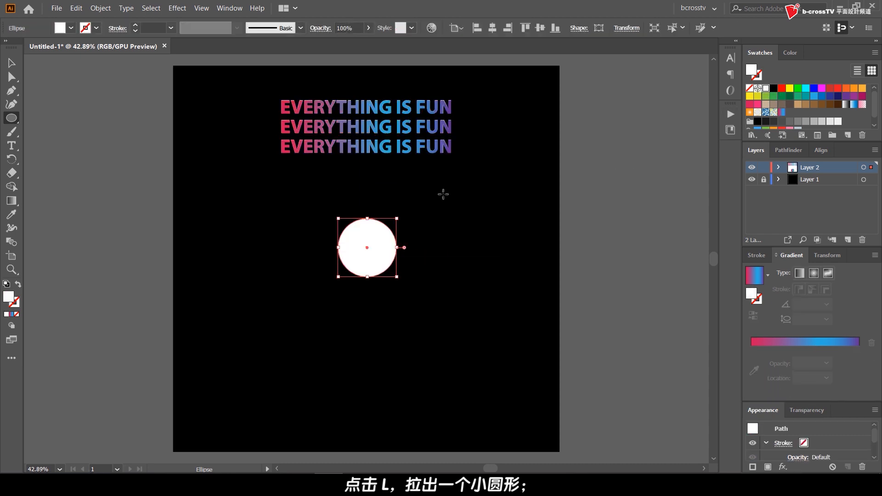
pyautogui.press('v')
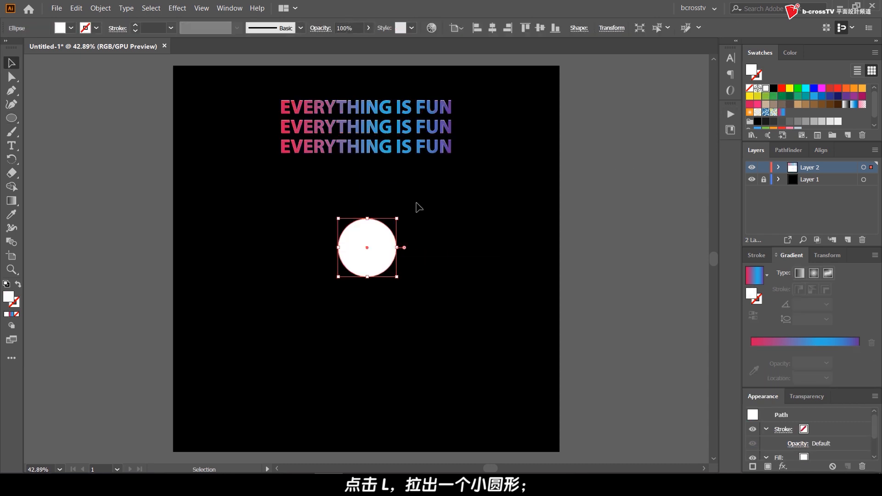
# - Apply a 3D Revolve effect to the white circle with a 50 pt offset from the left edge and preview on
pyautogui.click(229, 9)
pyautogui.moveTo(170, 9)
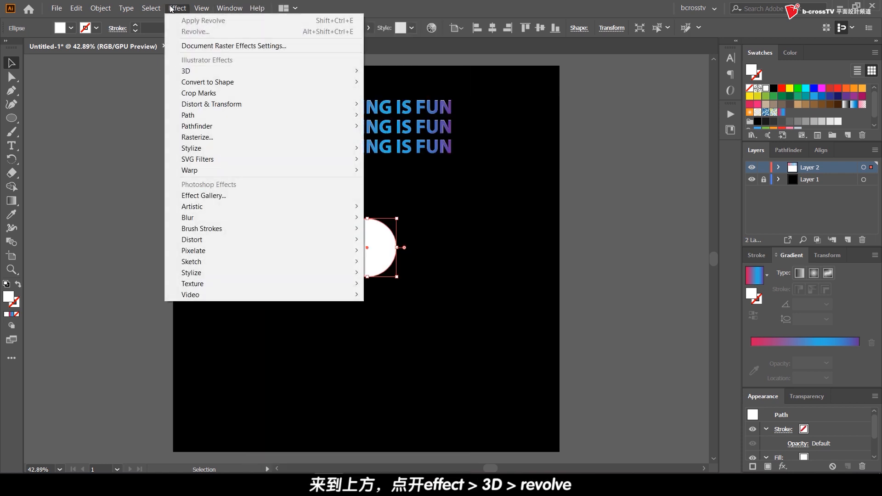
pyautogui.moveTo(238, 71)
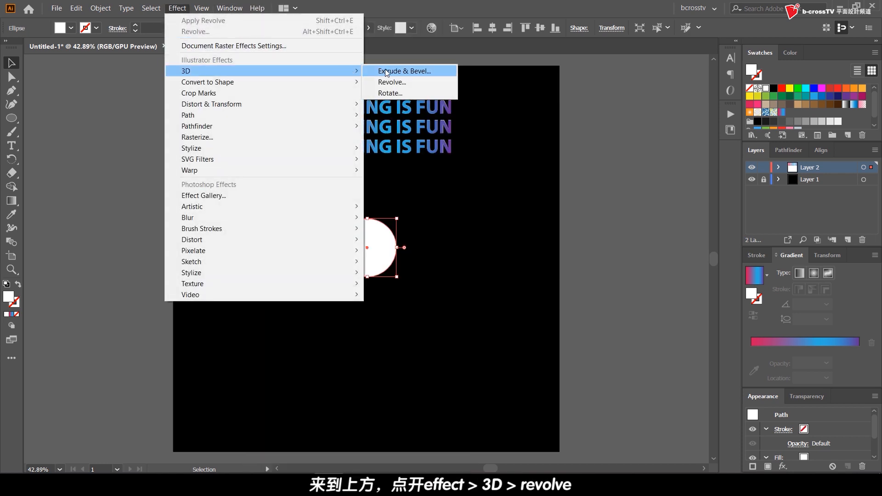
pyautogui.click(435, 82)
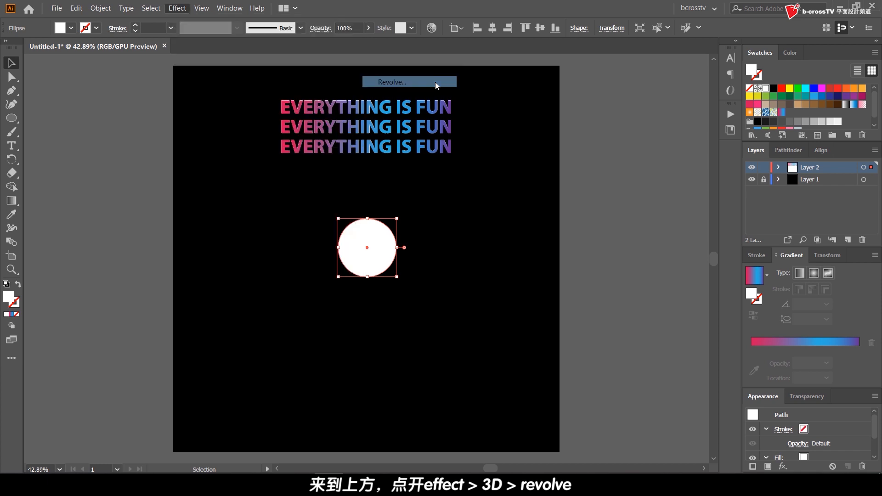
pyautogui.click(469, 331)
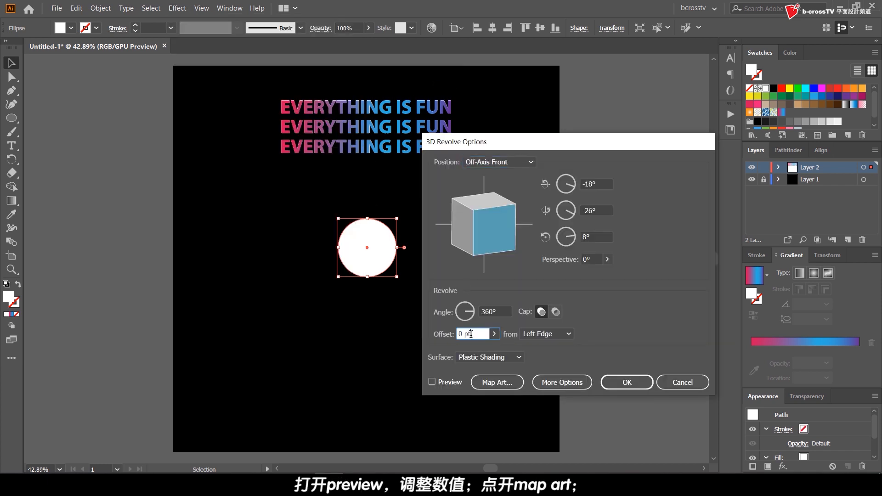
pyautogui.write('50')
pyautogui.click(443, 382)
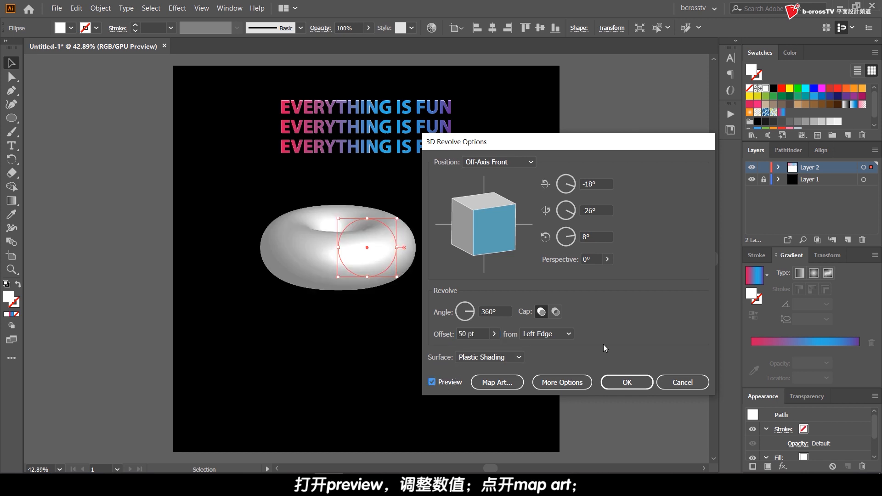
# - Map the New Symbol text artwork onto the ring's surface with Invisible Geometry enabled
pyautogui.click(489, 383)
pyautogui.click(687, 343)
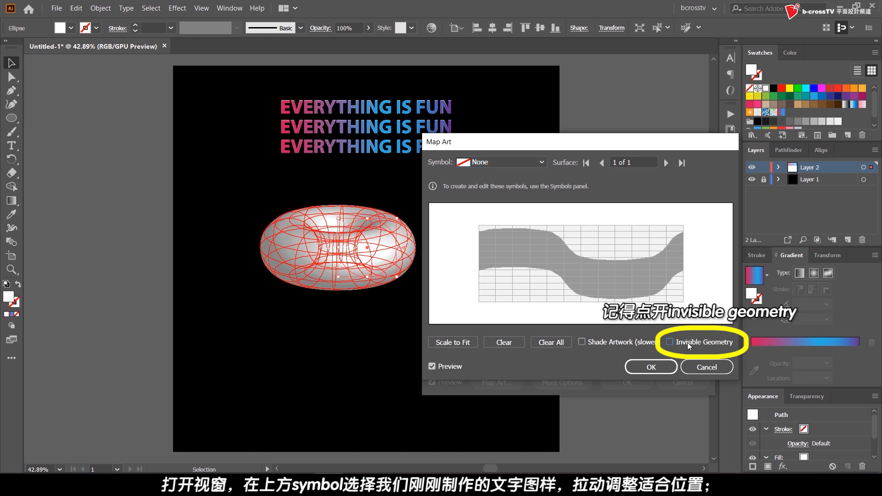
pyautogui.click(503, 167)
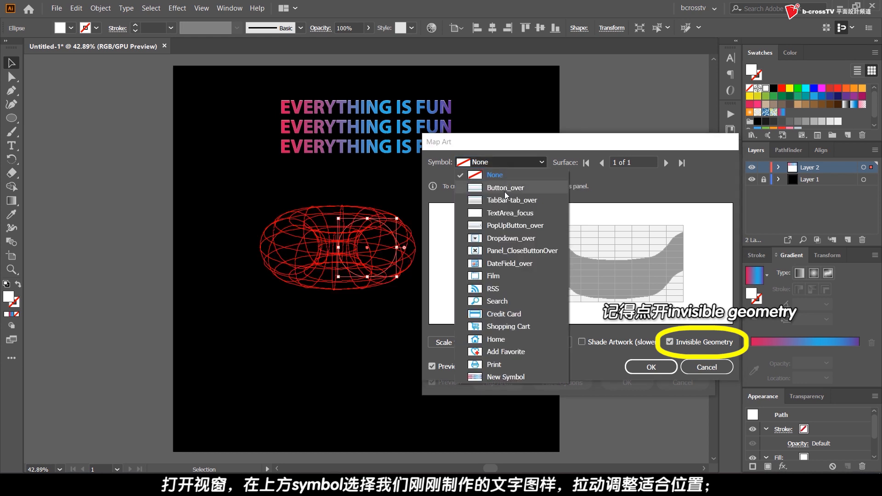
pyautogui.click(509, 376)
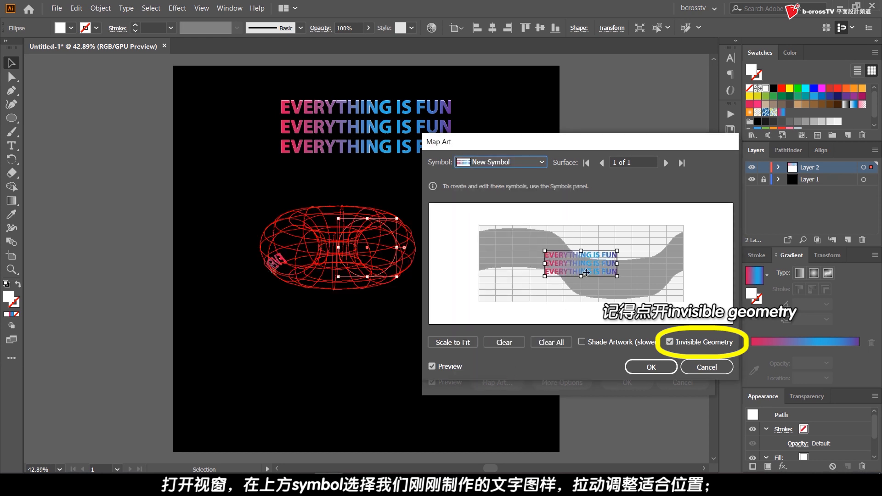
# - Enlarge the mapped text over the upper right half of the surface grid to span the ring's front, and apply the effect
pyautogui.moveTo(590, 265); pyautogui.dragTo(570, 260)
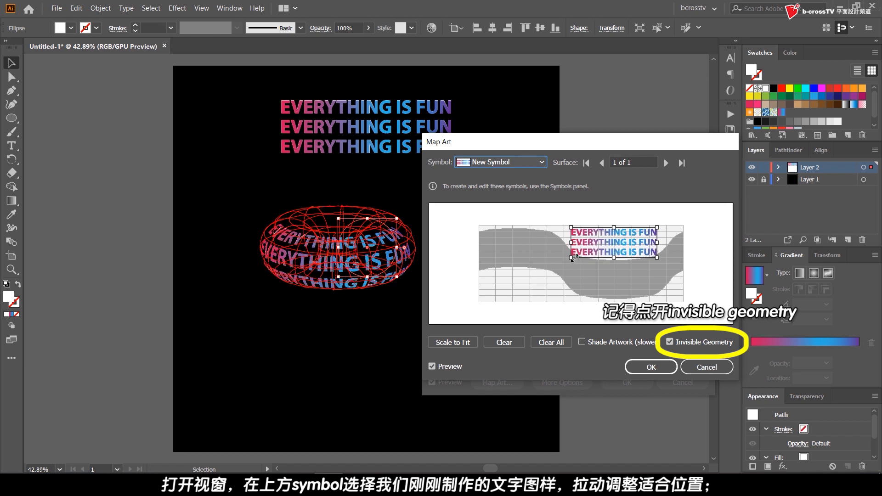
pyautogui.moveTo(572, 259); pyautogui.dragTo(569, 260)
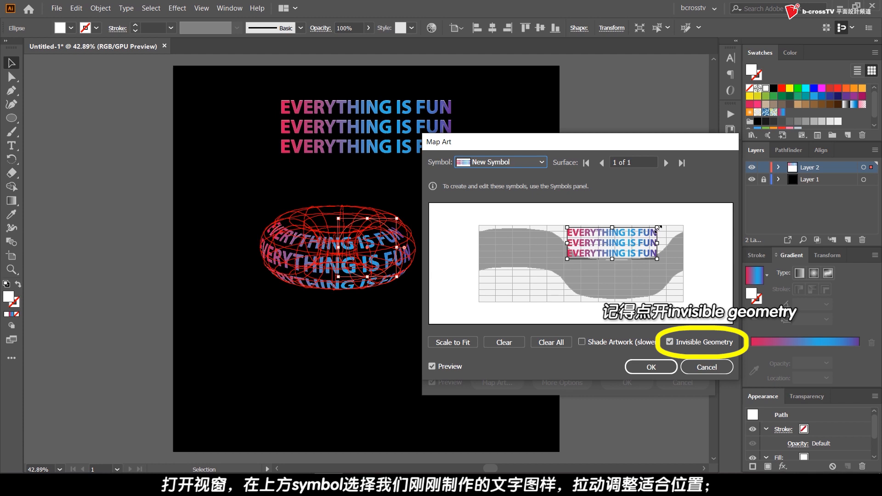
pyautogui.moveTo(658, 228); pyautogui.dragTo(662, 226)
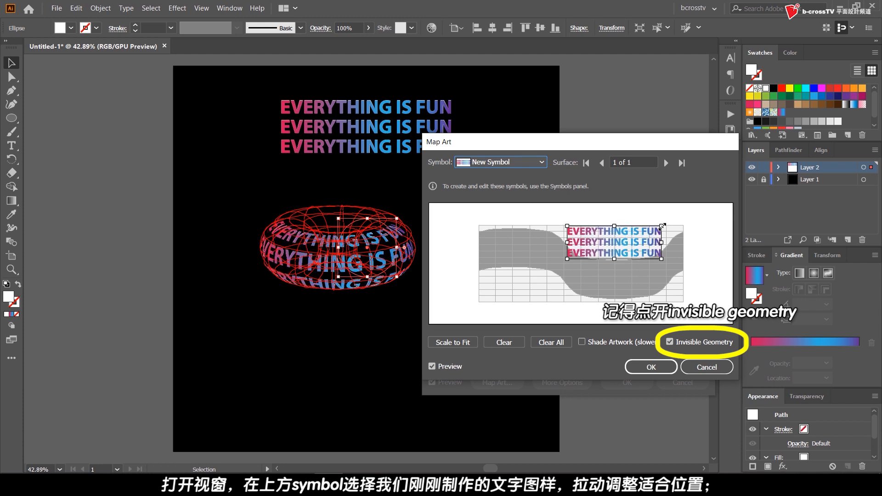
pyautogui.moveTo(628, 245); pyautogui.dragTo(632, 245)
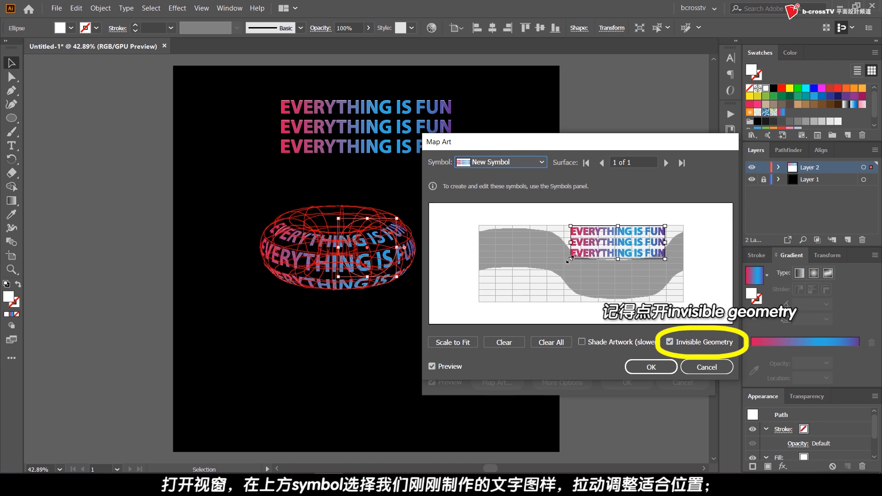
pyautogui.moveTo(570, 261); pyautogui.dragTo(604, 244)
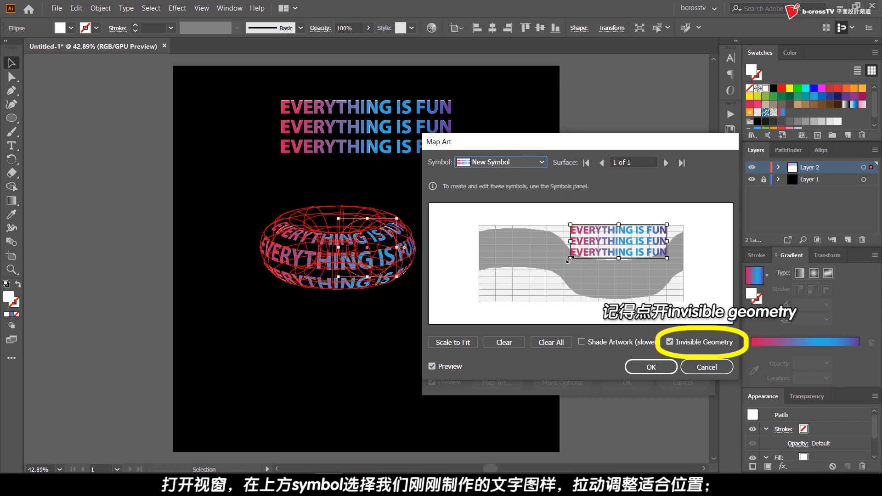
pyautogui.moveTo(570, 259); pyautogui.dragTo(566, 262)
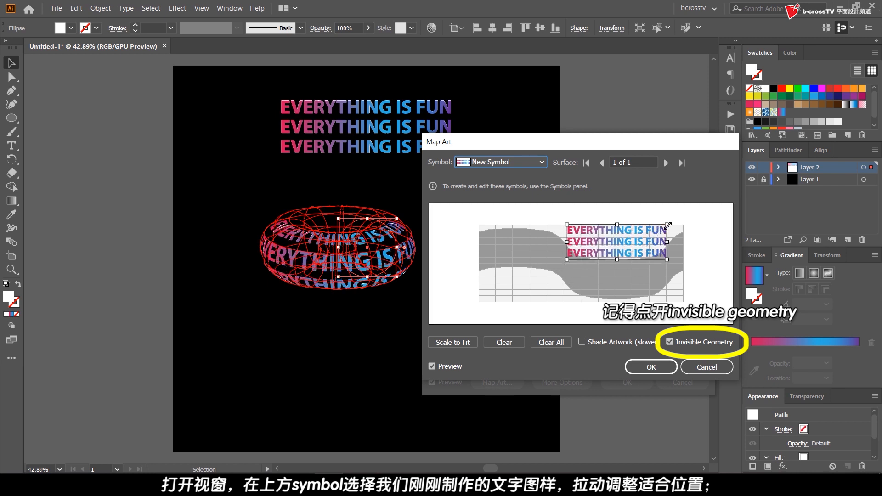
pyautogui.moveTo(669, 226); pyautogui.dragTo(671, 225)
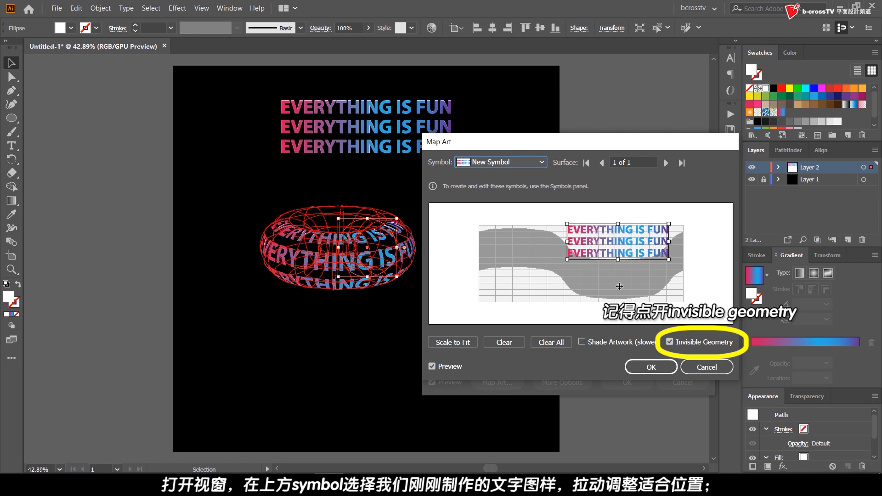
pyautogui.click(638, 366)
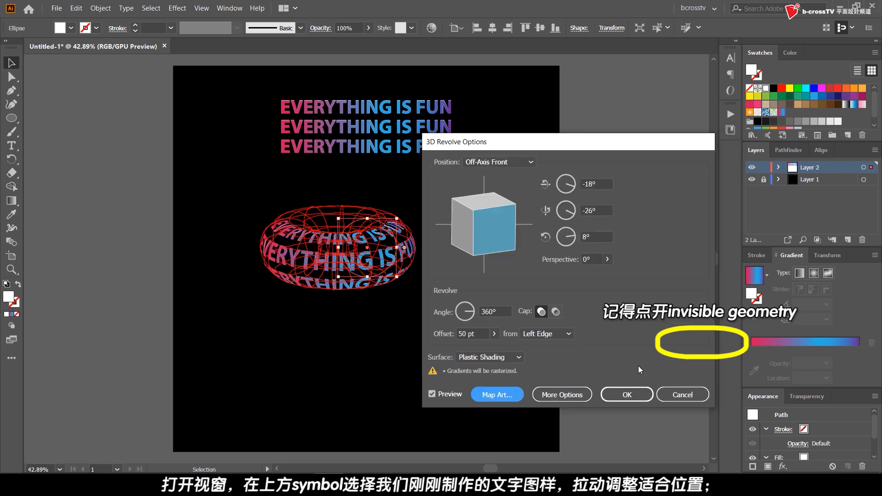
pyautogui.click(628, 393)
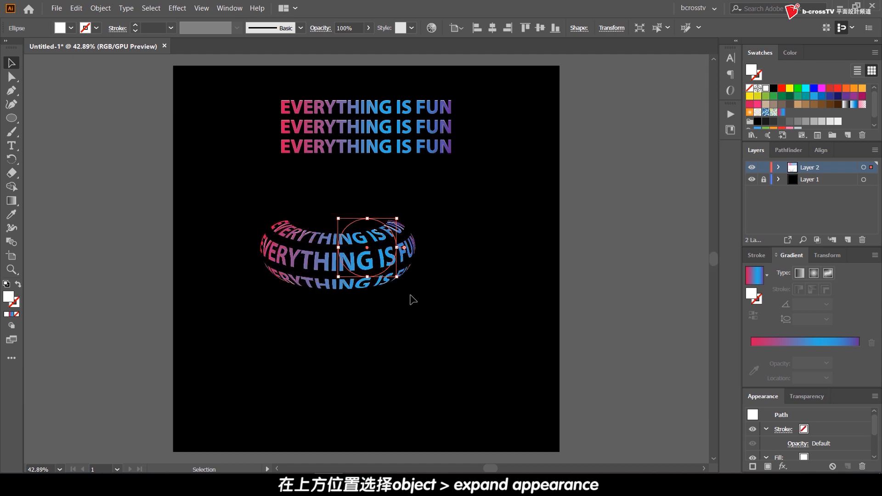
# - Expand the appearance of the revolved text ring
pyautogui.click(413, 324)
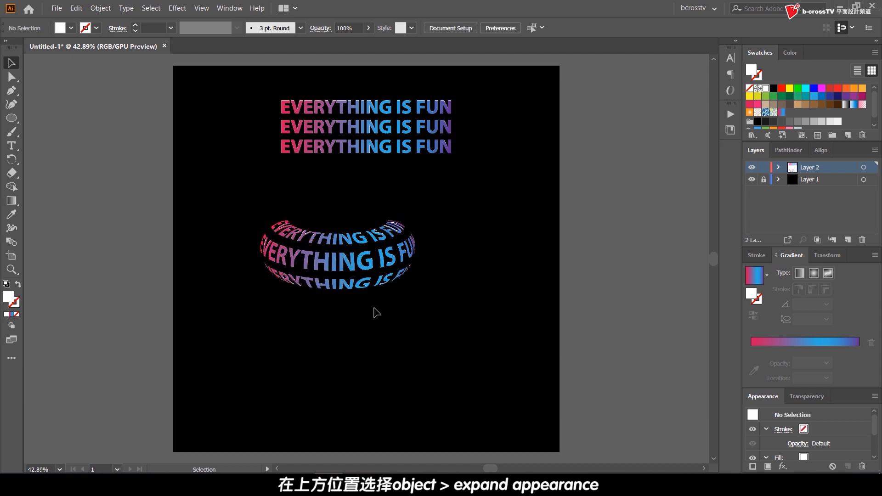
pyautogui.click(350, 269)
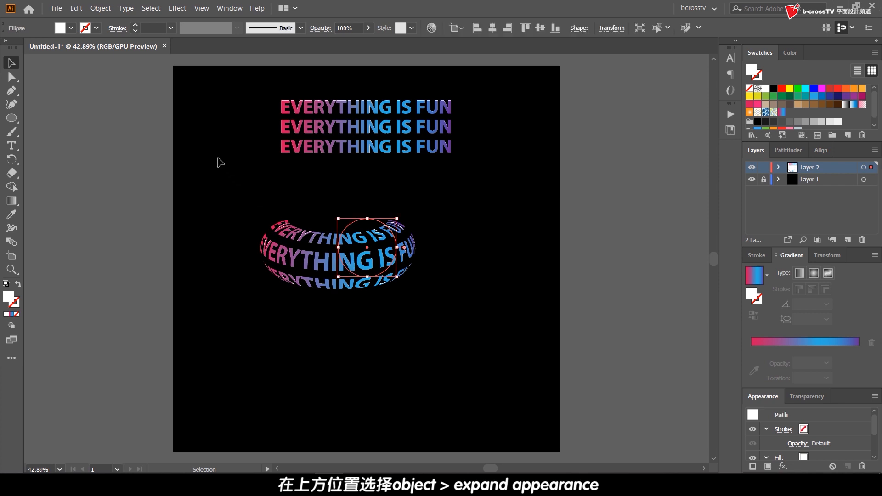
pyautogui.click(101, 9)
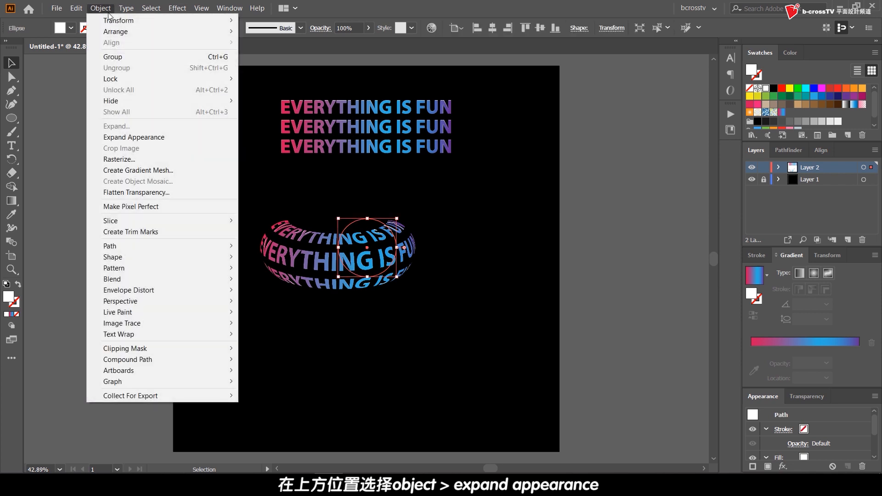
pyautogui.click(129, 137)
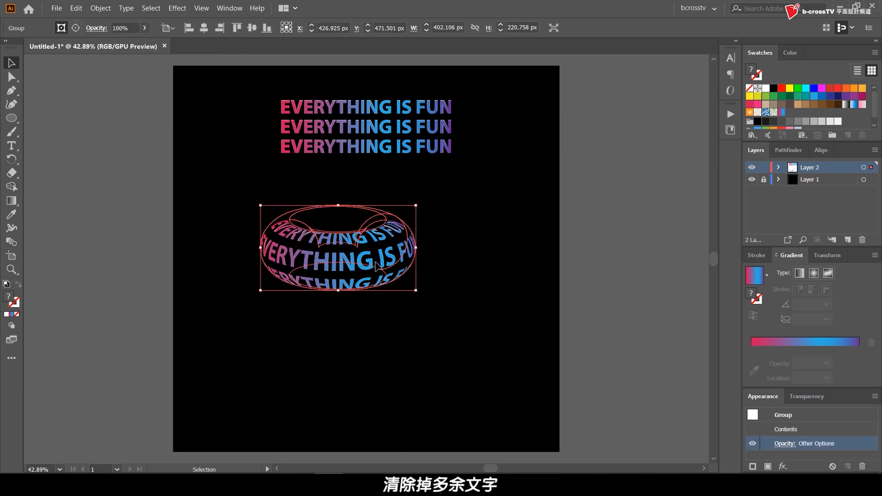
# - Delete the flat three-line text symbol and position the text ring in the upper left area of the artboard
pyautogui.moveTo(339, 262); pyautogui.dragTo(300, 259)
pyautogui.click(401, 147)
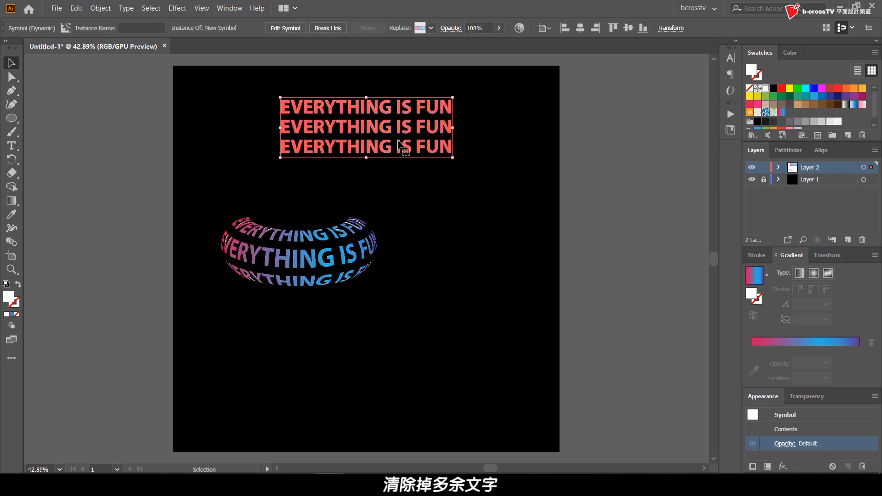
pyautogui.press('Delete')
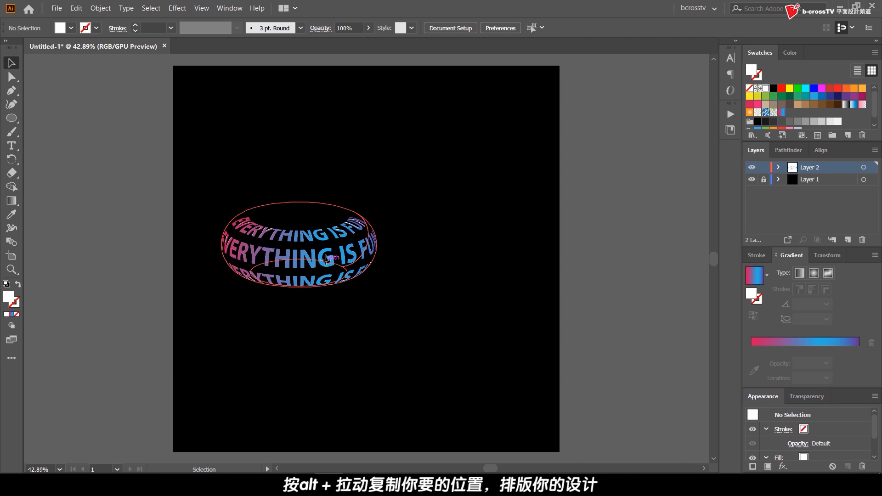
pyautogui.moveTo(327, 258); pyautogui.dragTo(325, 231)
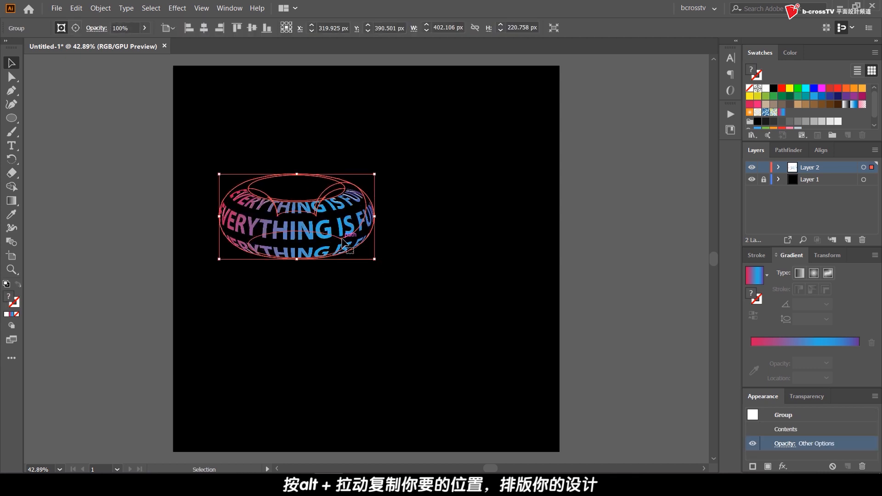
# - Duplicate the ring to its right, rotate the copy 90° counterclockwise, and overlap it with the first ring's right end
pyautogui.moveTo(342, 238); pyautogui.dragTo(505, 239)
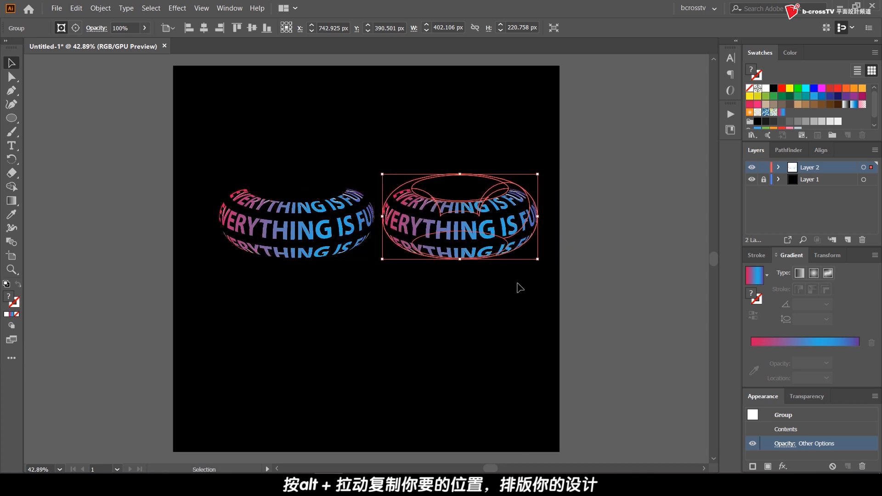
pyautogui.moveTo(540, 263); pyautogui.dragTo(522, 122)
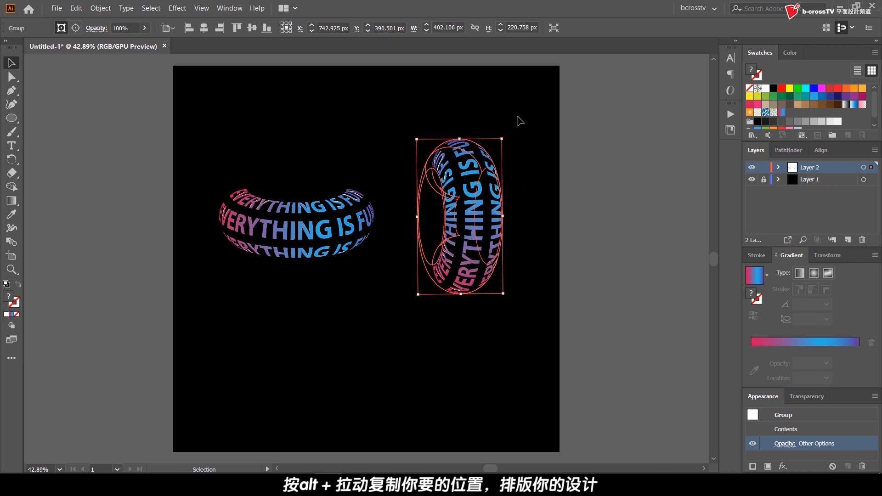
pyautogui.moveTo(480, 239); pyautogui.dragTo(404, 239)
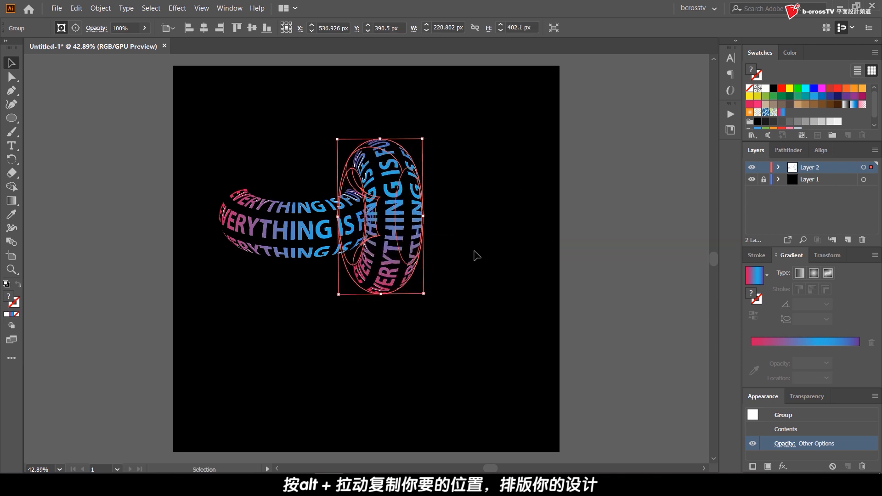
pyautogui.click(476, 261)
# - Move both overlapping rings together toward the artboard's upper right and rotate the pair counterclockwise into a diagonal
pyautogui.moveTo(457, 298); pyautogui.dragTo(305, 189)
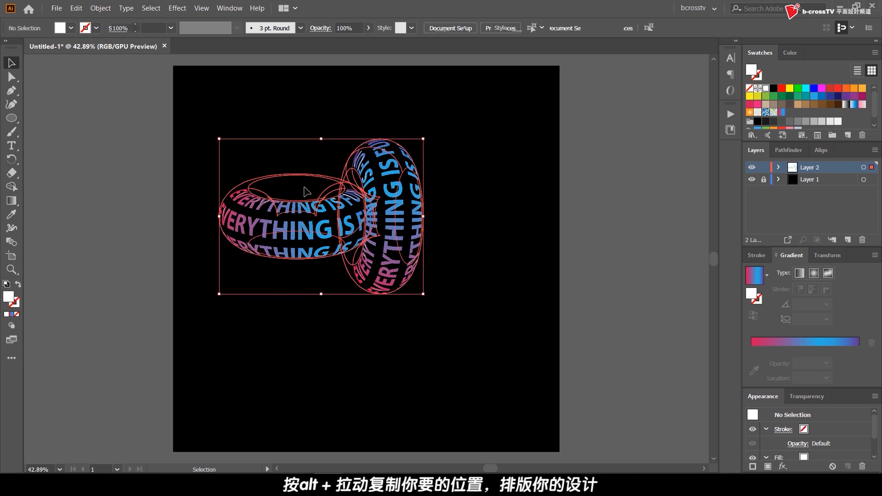
pyautogui.moveTo(389, 212); pyautogui.dragTo(525, 202)
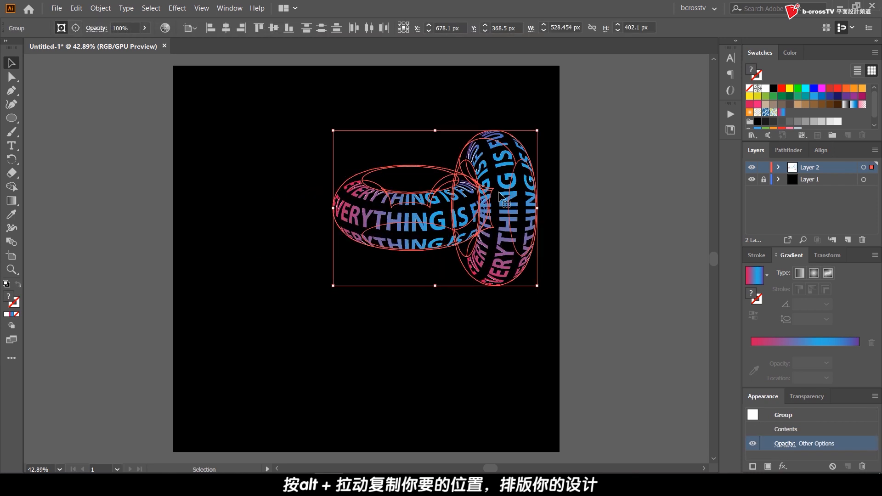
pyautogui.moveTo(539, 291); pyautogui.dragTo(551, 195)
# - Duplicate the ring pair toward the lower left, rotate the copy clockwise, and enlarge it to about 634 x 672 px
pyautogui.moveTo(505, 200); pyautogui.dragTo(442, 307)
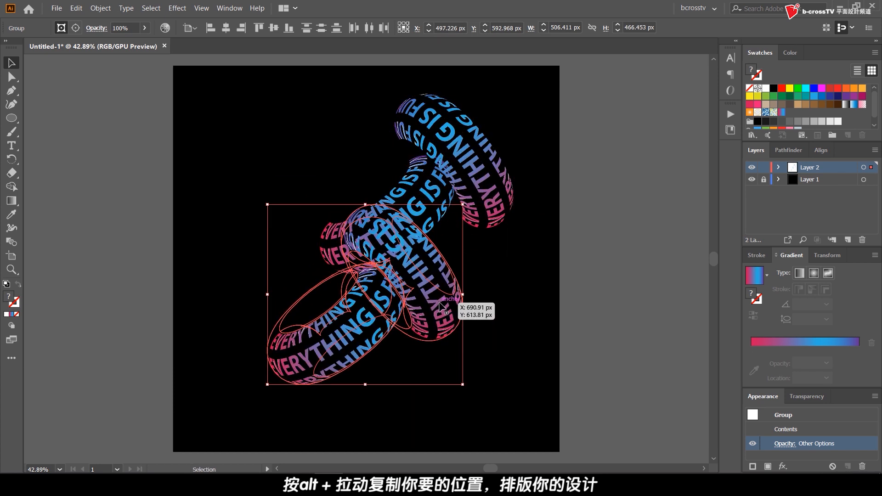
pyautogui.moveTo(468, 388); pyautogui.dragTo(309, 413)
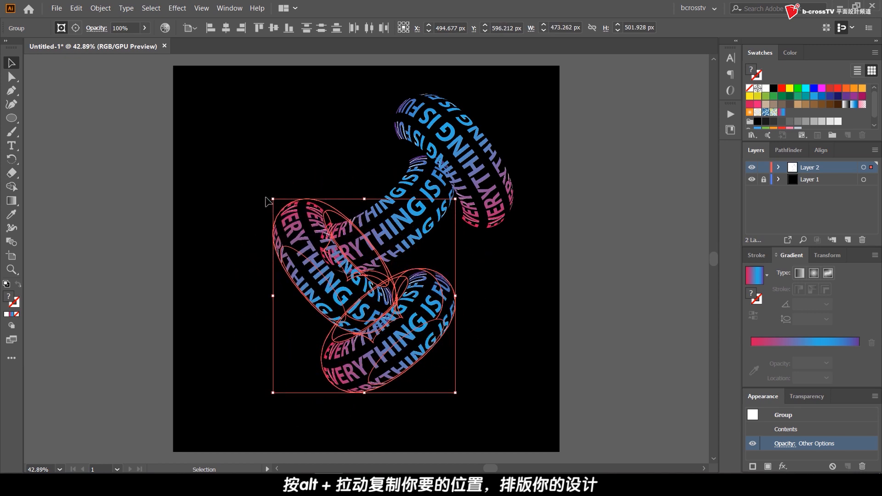
pyautogui.moveTo(273, 199); pyautogui.dragTo(207, 171)
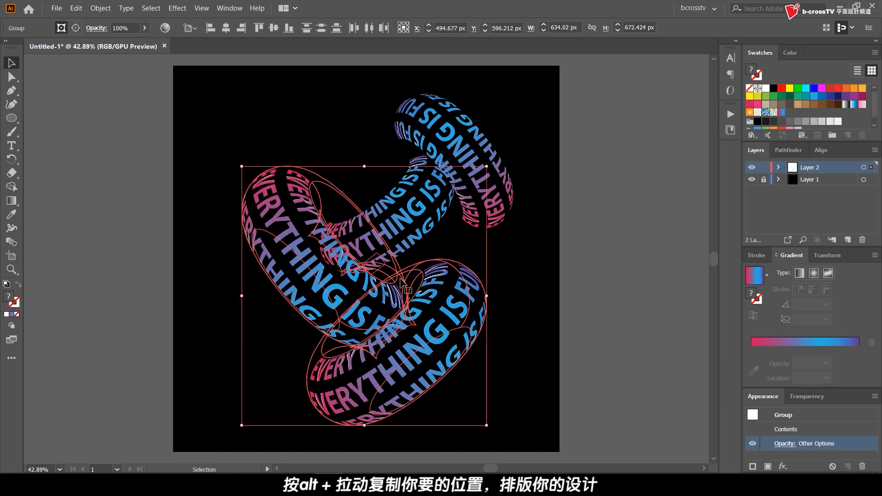
pyautogui.moveTo(433, 299); pyautogui.dragTo(427, 305)
pyautogui.moveTo(495, 174); pyautogui.dragTo(510, 180)
# - Enlarge the diagonal middle ring so it overlaps both the upper right ring and the left ring
pyautogui.click(386, 226)
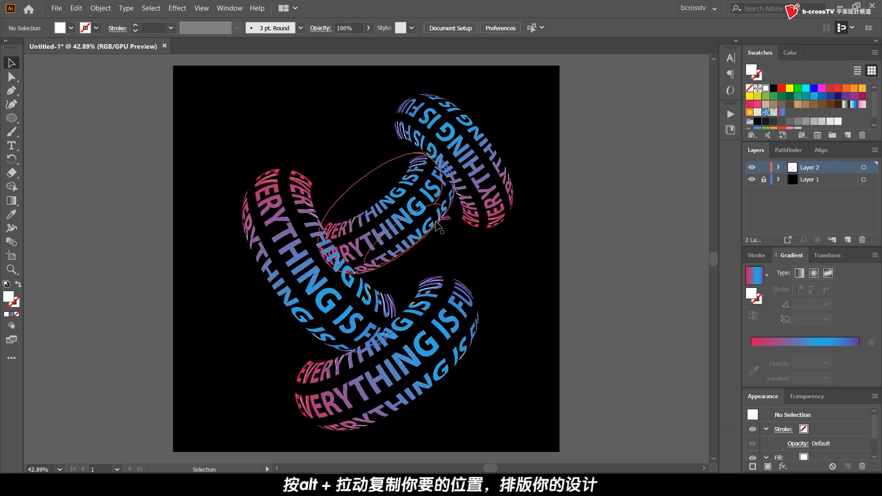
pyautogui.click(406, 212)
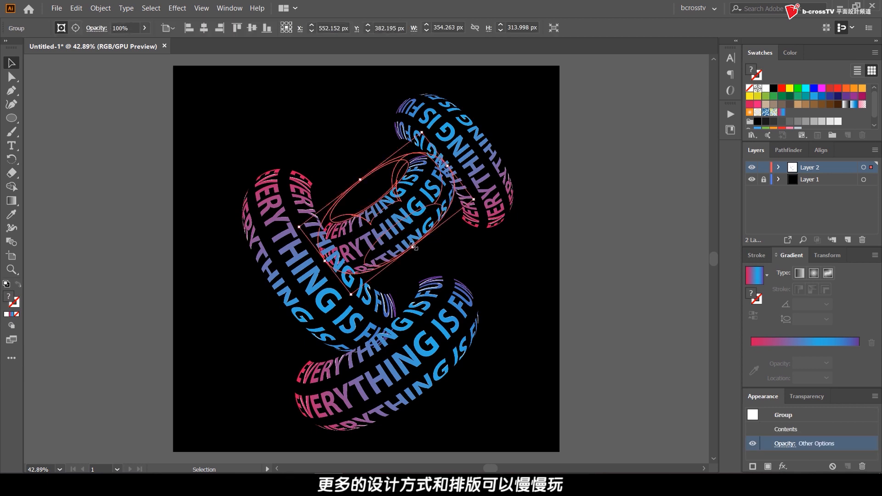
pyautogui.moveTo(474, 199); pyautogui.dragTo(510, 194)
pyautogui.click(533, 249)
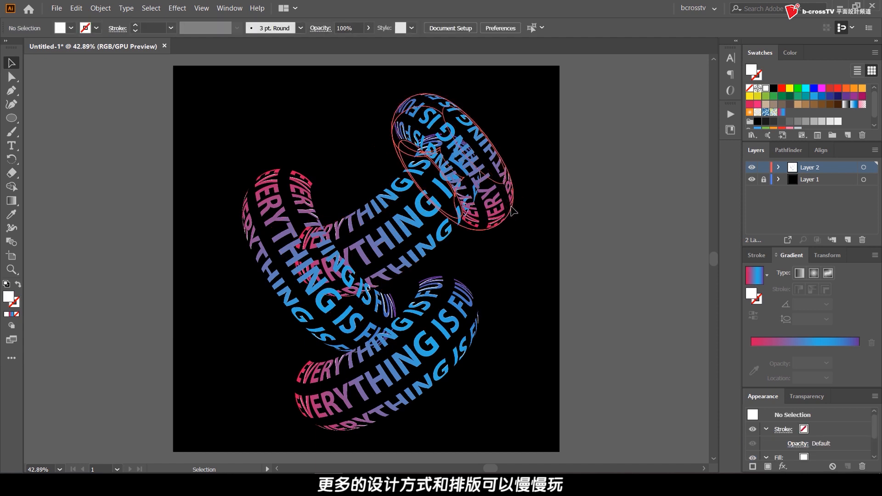
# - Enlarge the upper right ring to about 439 x 492 px and shift it slightly down and right
pyautogui.click(509, 210)
pyautogui.moveTo(502, 226); pyautogui.dragTo(519, 246)
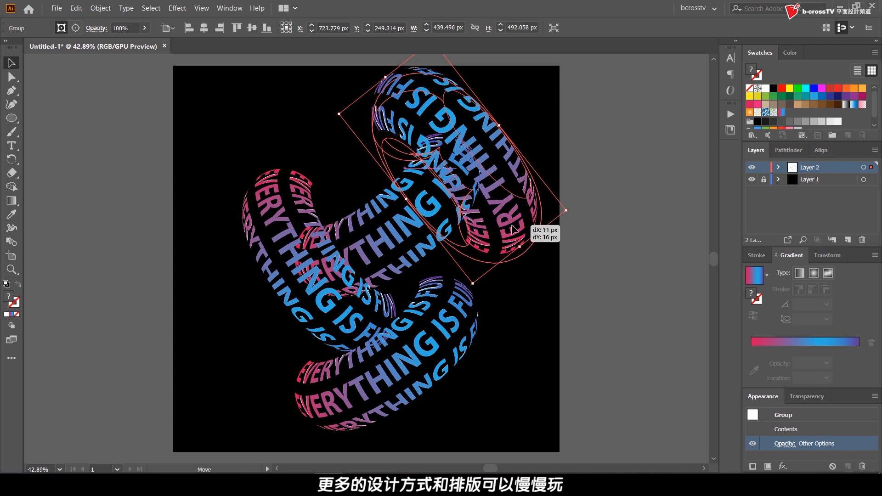
pyautogui.click(528, 321)
# - Rotate the left ring slightly clockwise so it stands more upright
pyautogui.click(301, 204)
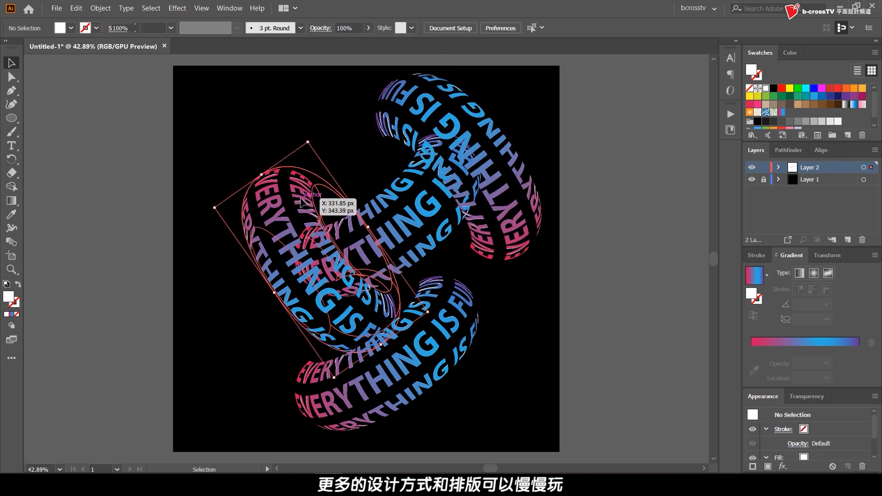
pyautogui.moveTo(432, 315); pyautogui.dragTo(422, 335)
pyautogui.click(506, 333)
# - Rotate the bottom ring slightly counterclockwise and move it down toward the artboard's lower edge
pyautogui.click(466, 340)
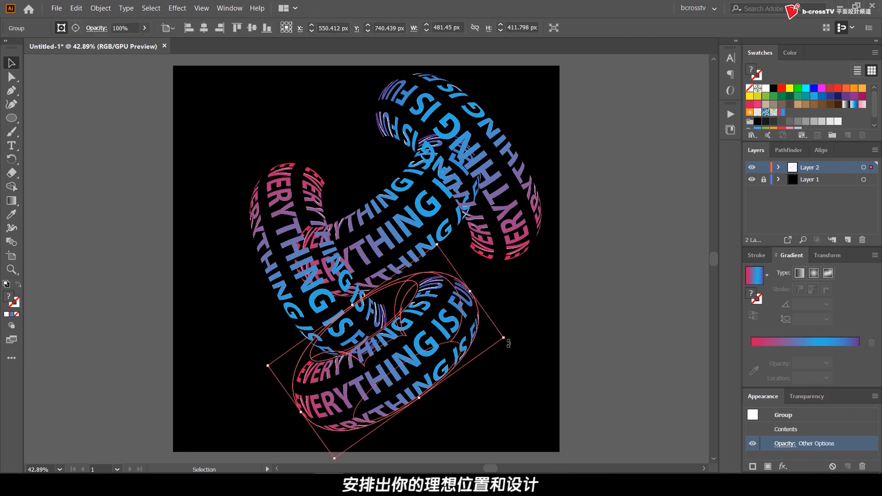
pyautogui.moveTo(507, 339); pyautogui.dragTo(504, 321)
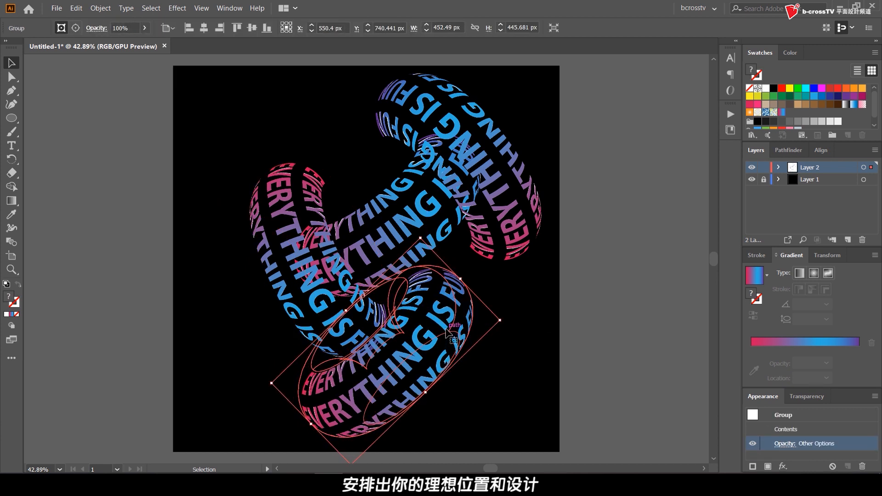
pyautogui.moveTo(449, 331); pyautogui.dragTo(453, 339)
pyautogui.click(525, 320)
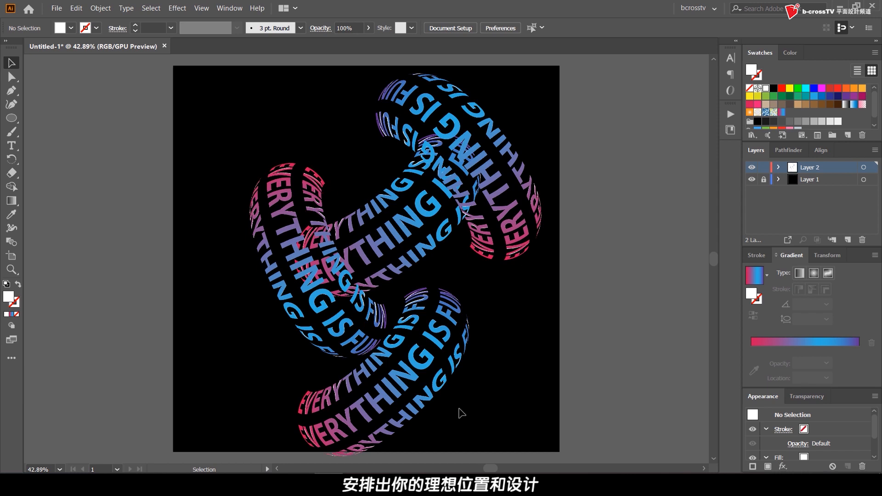
pyautogui.click(438, 353)
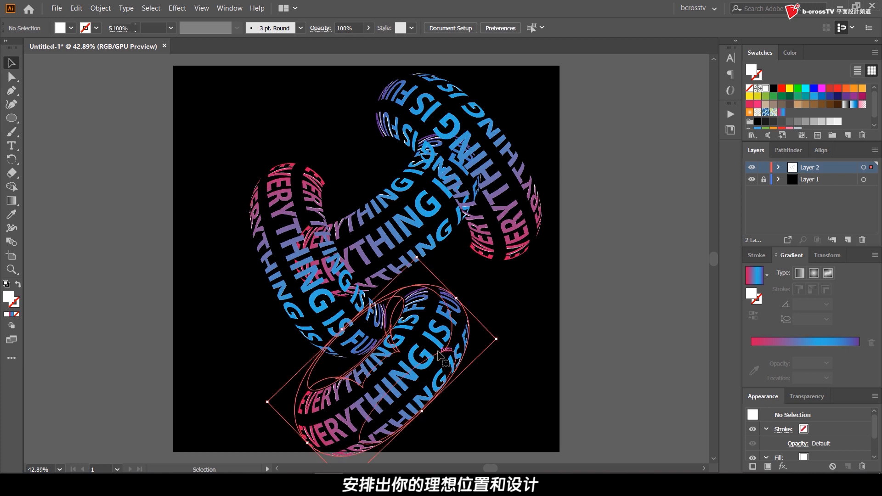